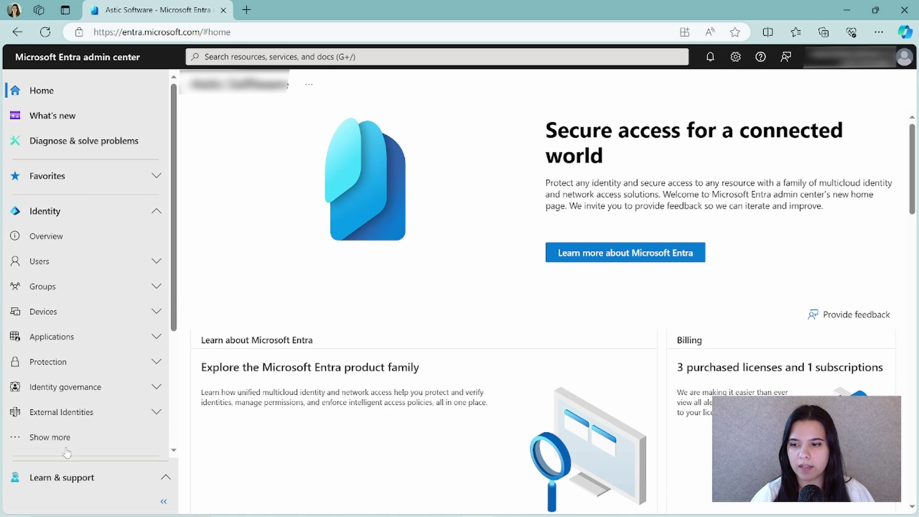
# Expand the sidebar's User experiences group and open Company branding
pyautogui.click(54, 437)
pyautogui.scroll(-1, 82, 236)
pyautogui.scroll(-2, 83, 236)
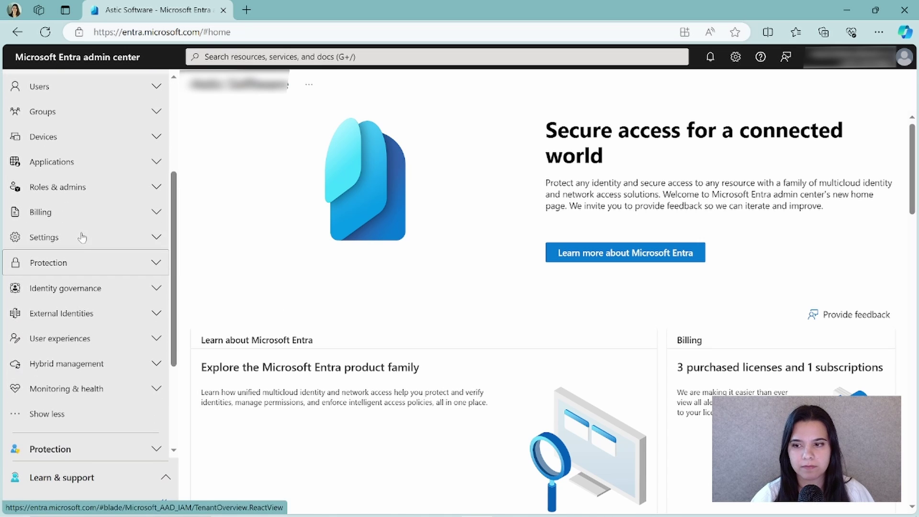
pyautogui.click(88, 347)
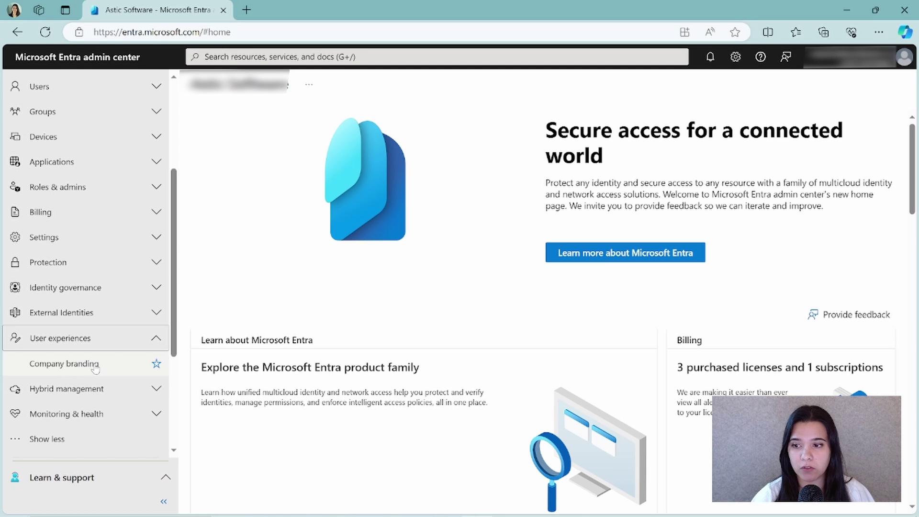
pyautogui.click(96, 371)
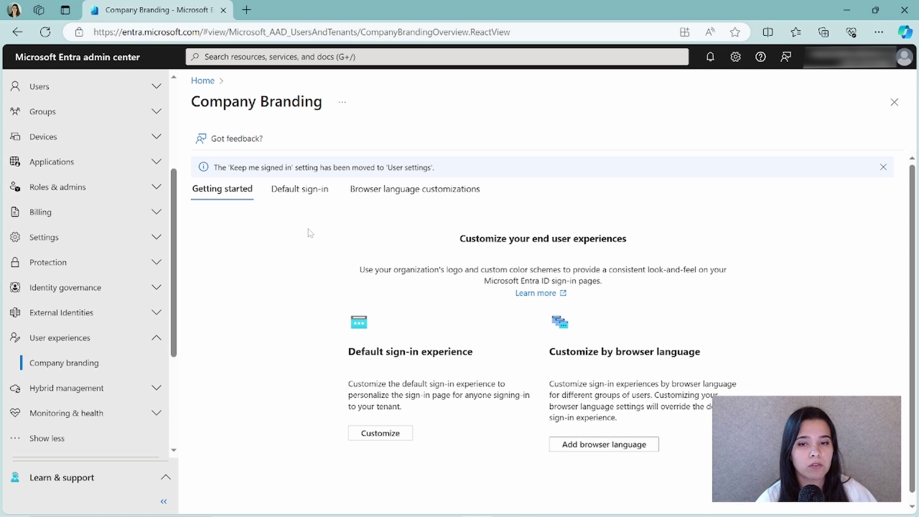
# Start adding a browser language customization and browse the Language dropdown list
pyautogui.click(413, 194)
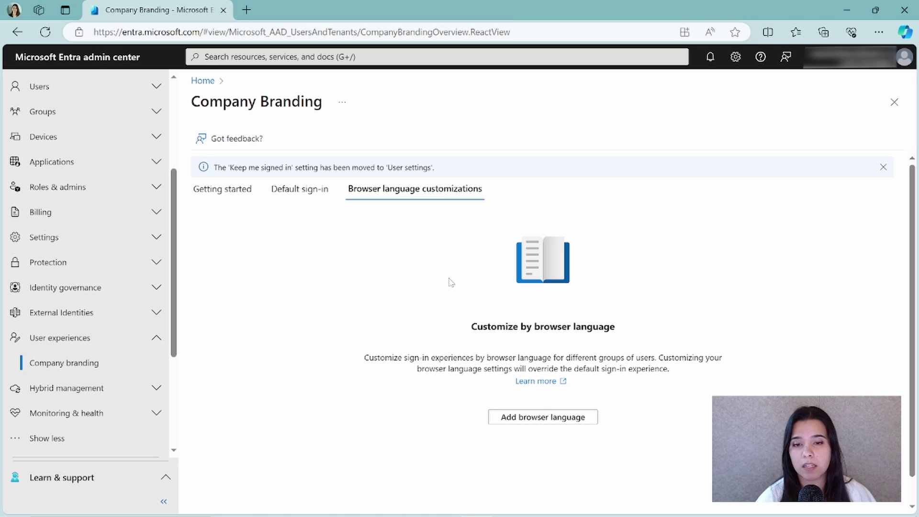
pyautogui.click(533, 417)
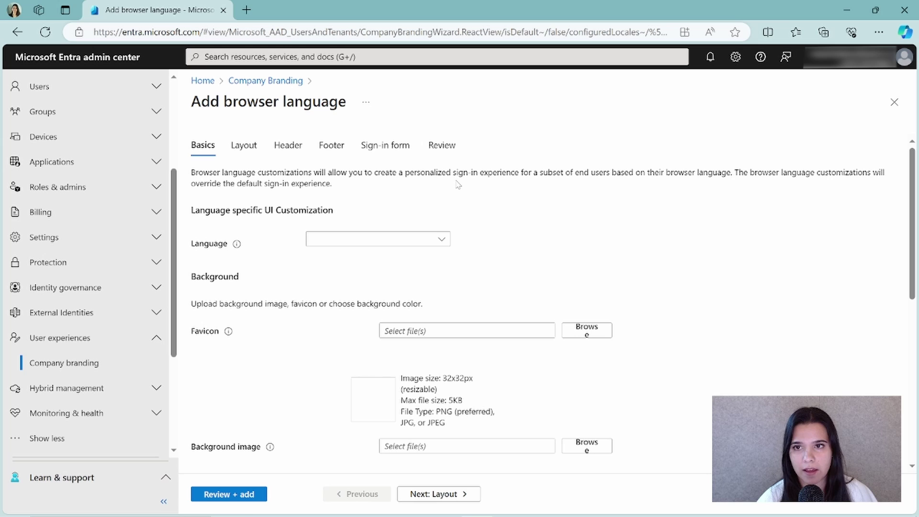
pyautogui.click(414, 238)
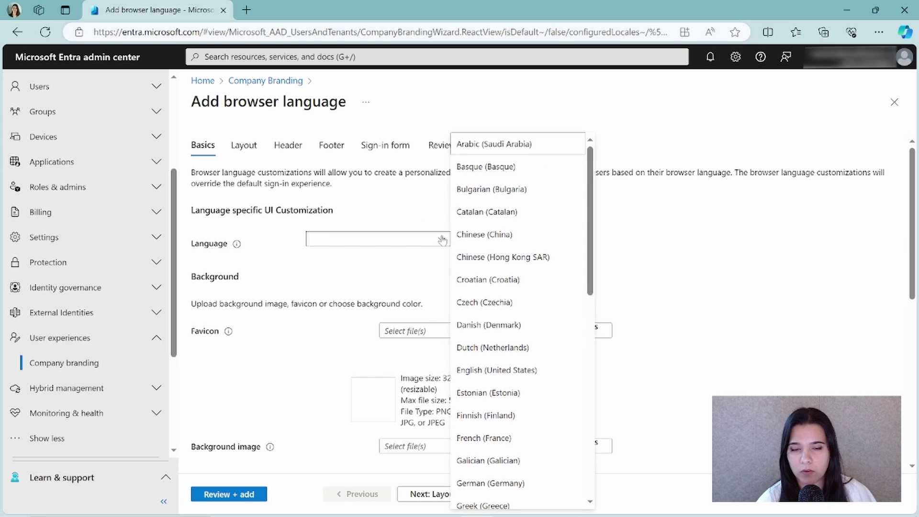
pyautogui.scroll(-1, 534, 205)
pyautogui.scroll(-2, 534, 205)
pyautogui.scroll(-5, 554, 343)
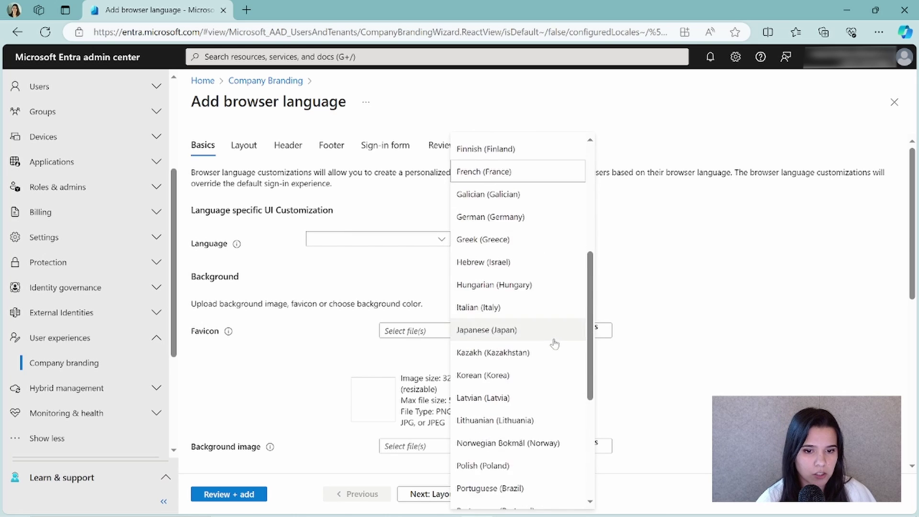
pyautogui.scroll(-2, 556, 437)
pyautogui.scroll(3, 555, 437)
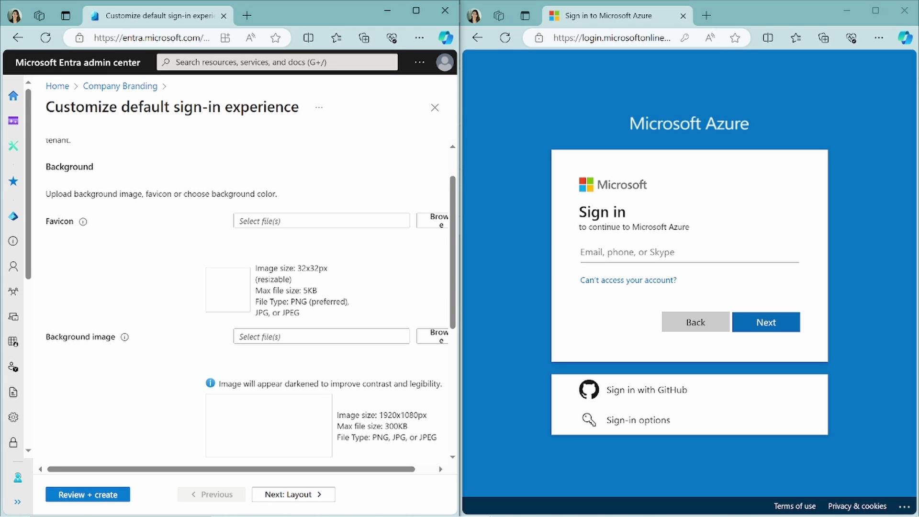
# Scroll the Basics tab down to Page background color, currently #ffffff
pyautogui.scroll(-3, 321, 267)
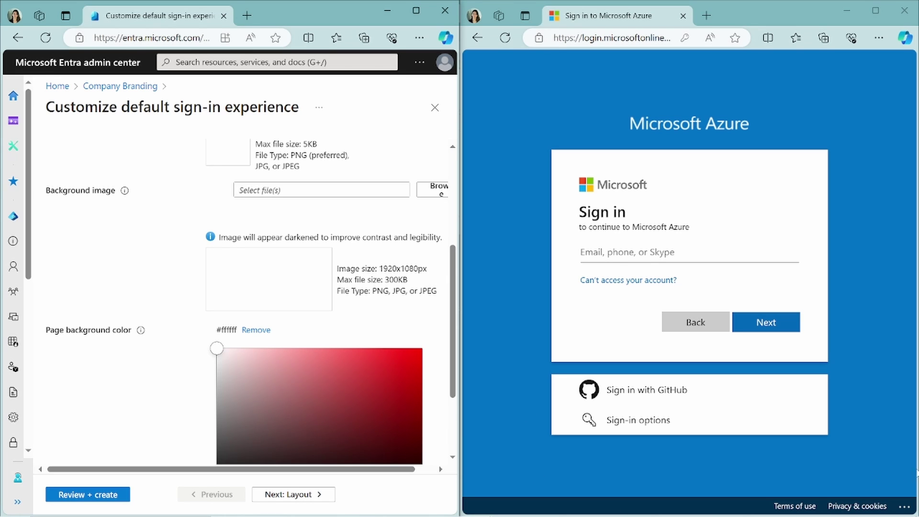
pyautogui.scroll(-3, 311, 383)
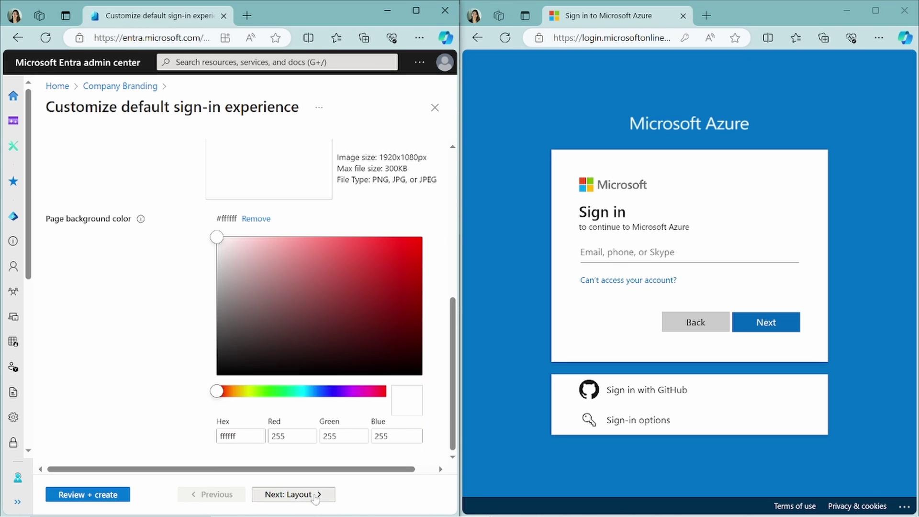
# Move to the Layout step and scroll through its layout templates
pyautogui.click(314, 495)
pyautogui.scroll(4, 287, 335)
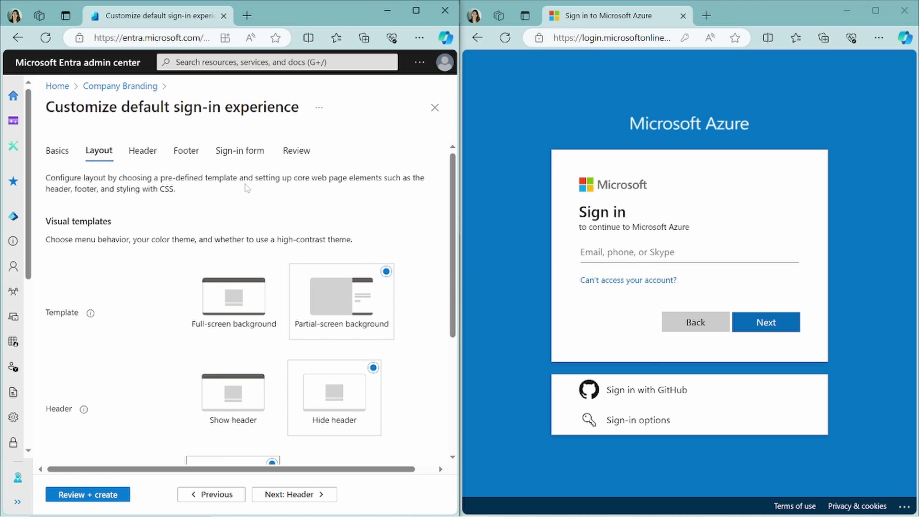
pyautogui.scroll(-1, 246, 188)
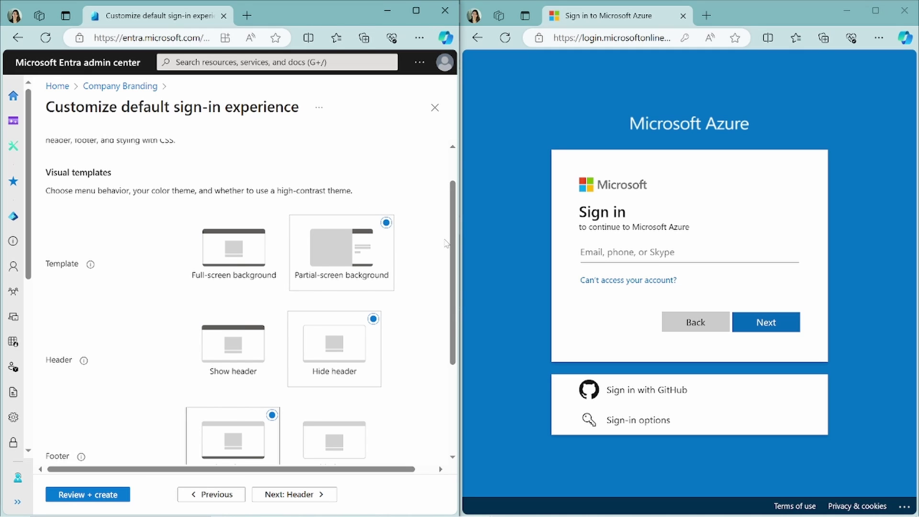
pyautogui.scroll(-1, 446, 243)
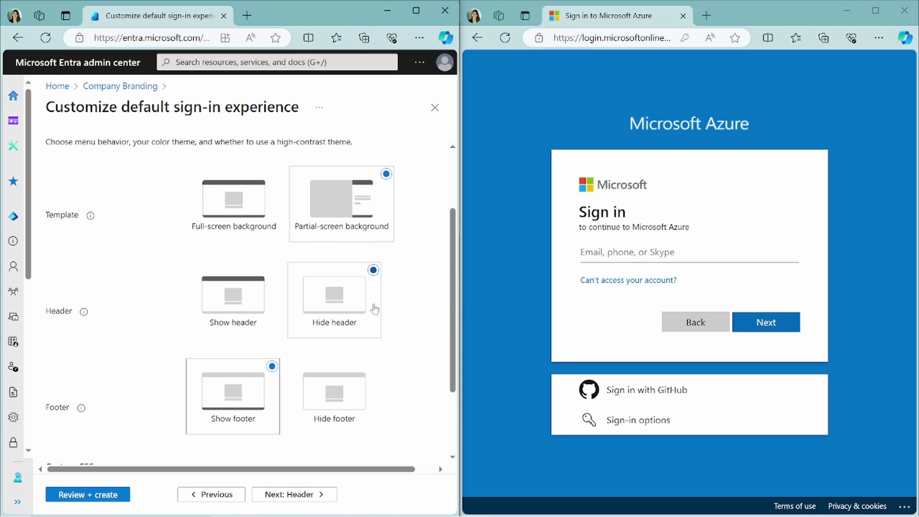
pyautogui.scroll(-1, 373, 308)
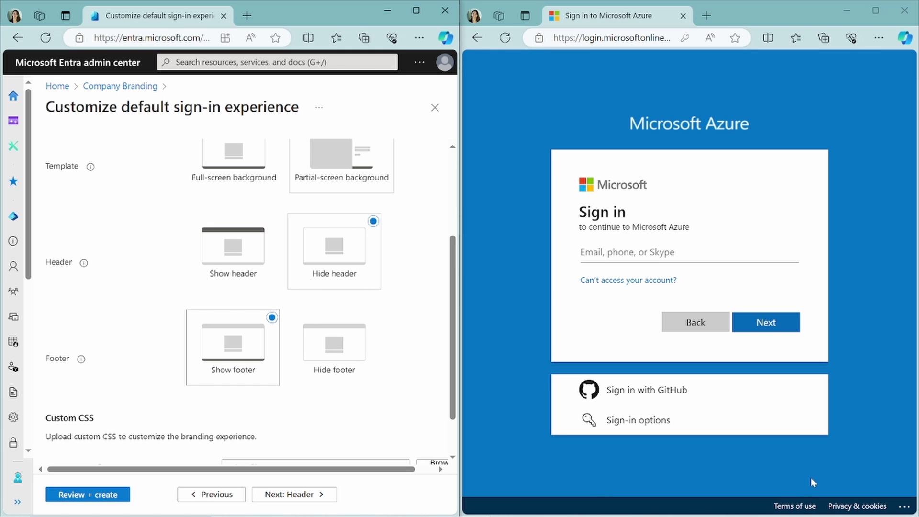
pyautogui.scroll(-1, 349, 349)
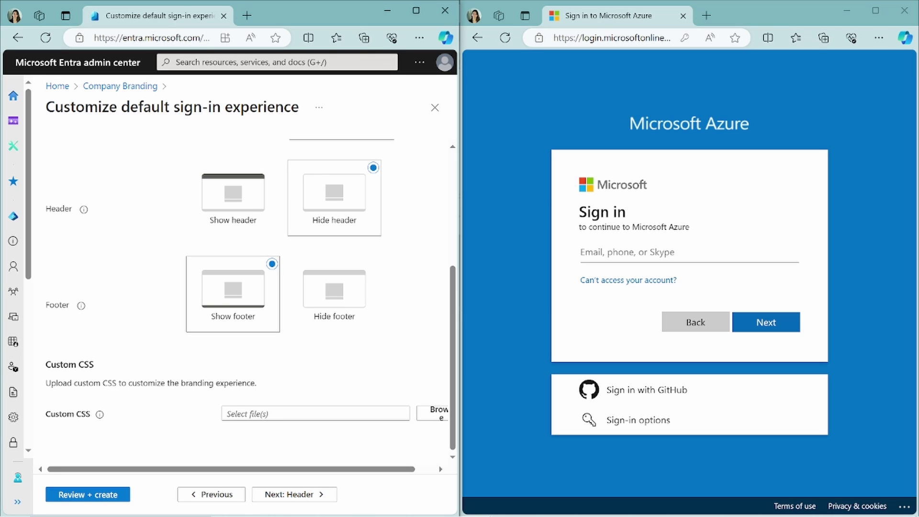
# Check the Header options, revisit Layout, then go to the Footer step
pyautogui.click(301, 496)
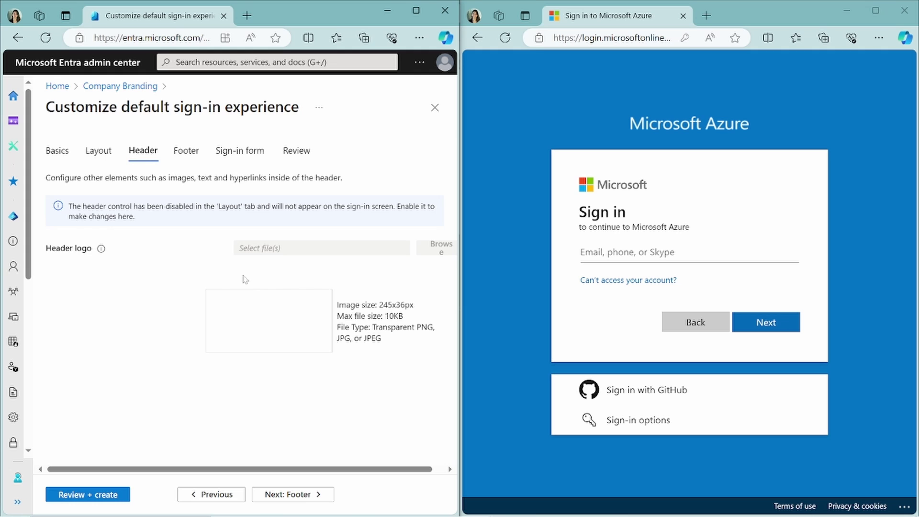
pyautogui.click(100, 153)
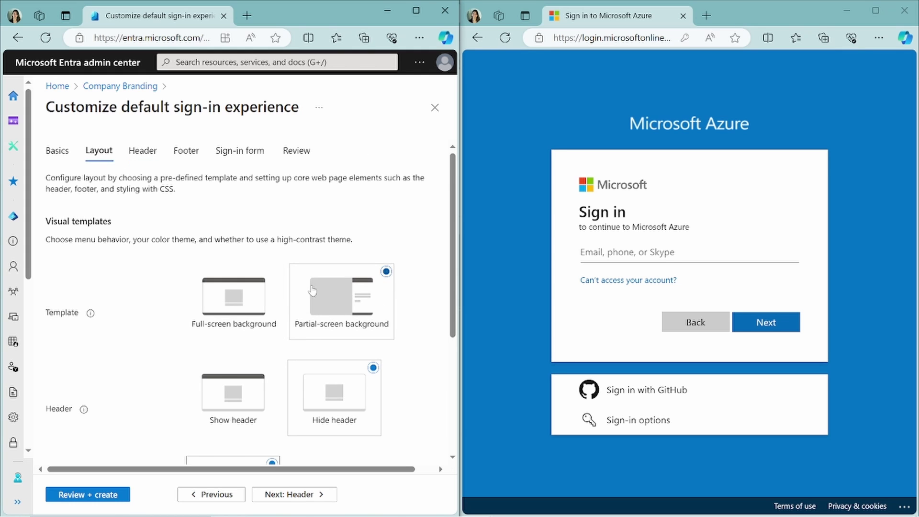
pyautogui.scroll(-1, 250, 401)
pyautogui.scroll(1, 228, 361)
pyautogui.click(128, 151)
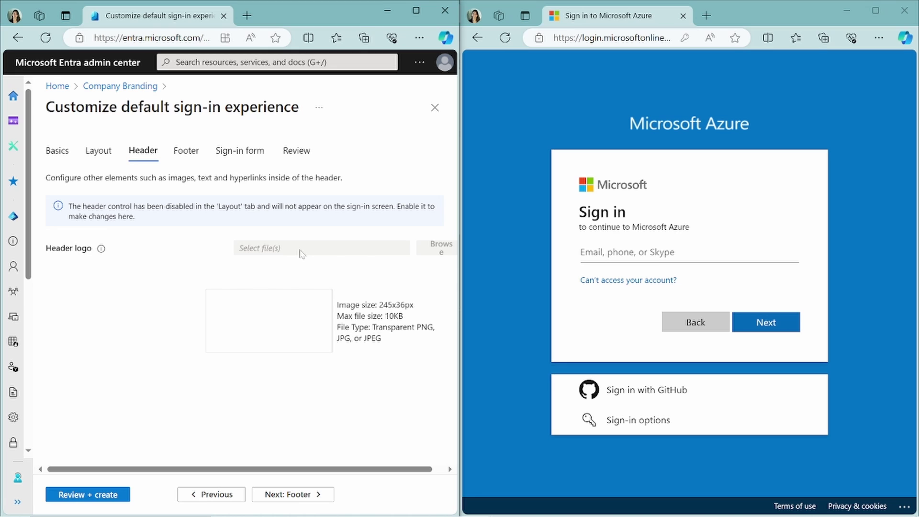
pyautogui.click(182, 152)
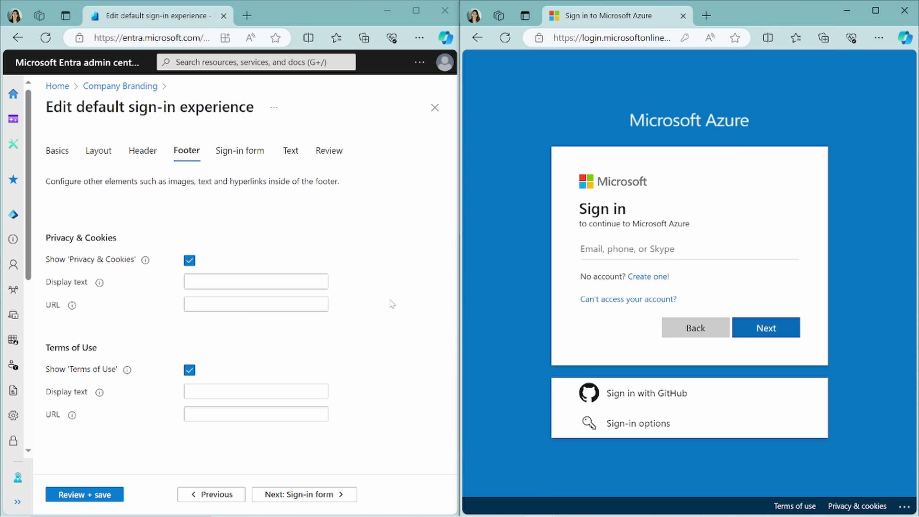
# Select the Privacy & Cookies display text, then advance to the Sign-in form step
pyautogui.click(190, 281)
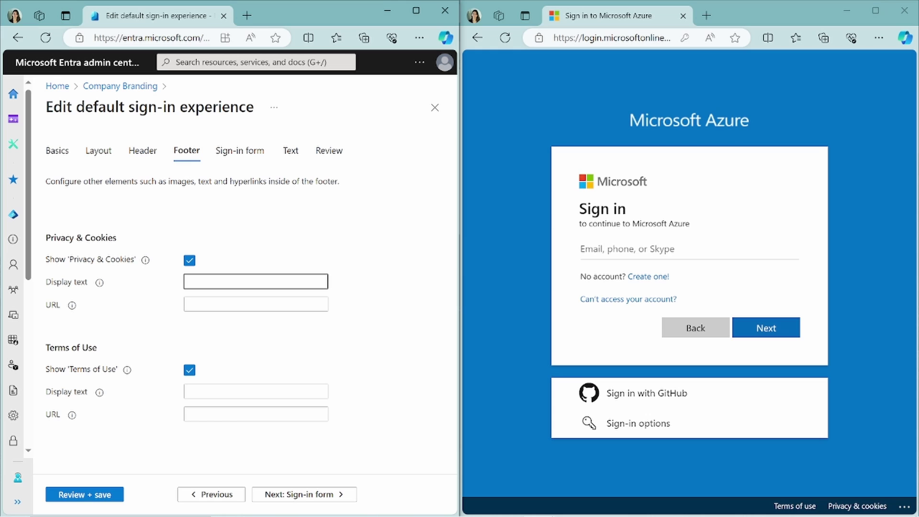
pyautogui.click(247, 155)
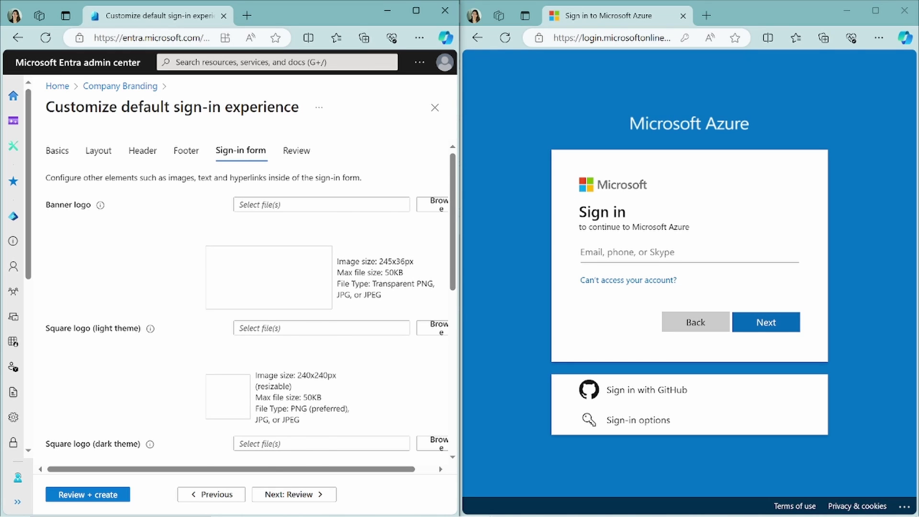
pyautogui.scroll(-1, 287, 263)
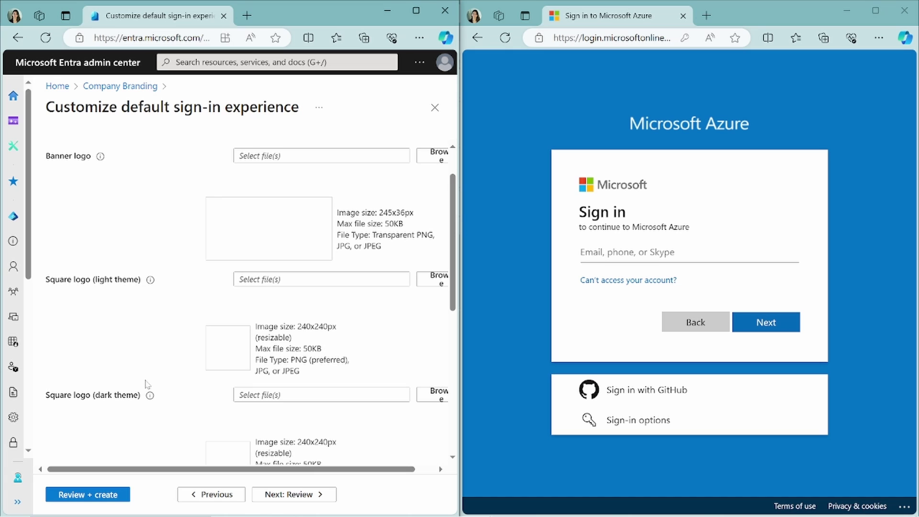
pyautogui.scroll(-4, 152, 419)
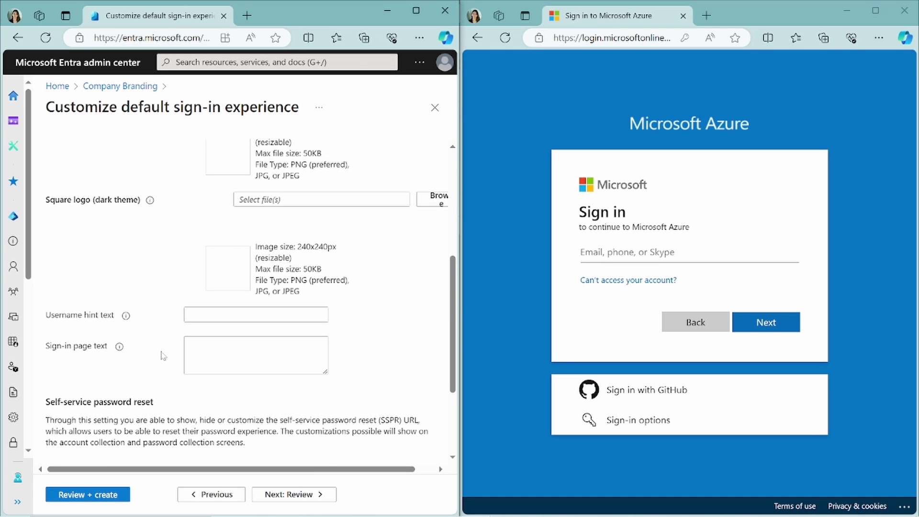
pyautogui.click(192, 314)
pyautogui.click(255, 354)
pyautogui.scroll(-3, 404, 319)
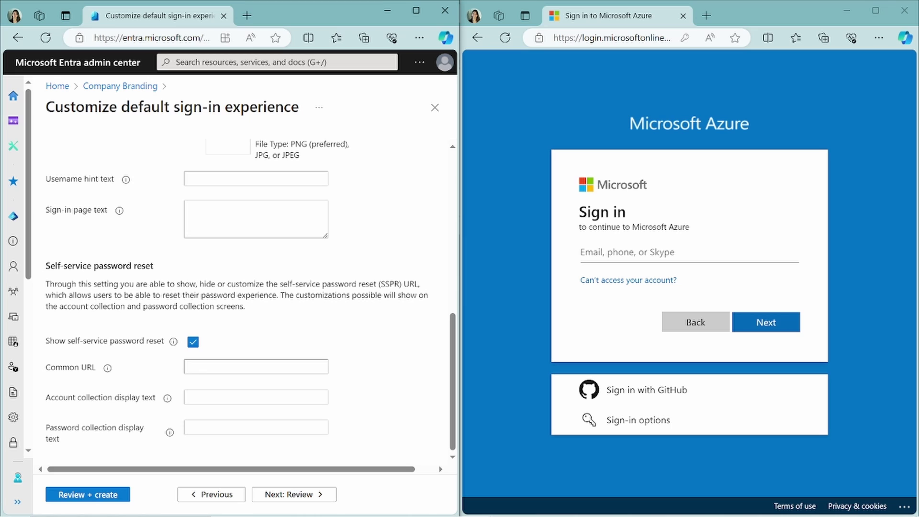
pyautogui.click(199, 391)
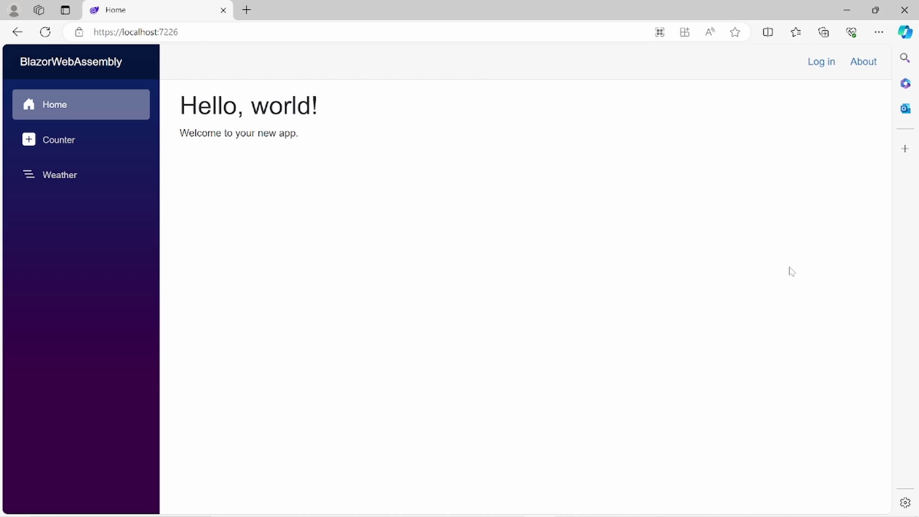
# Log in from the app's top bar and maximize the Test tenant sign-in popup
pyautogui.click(819, 68)
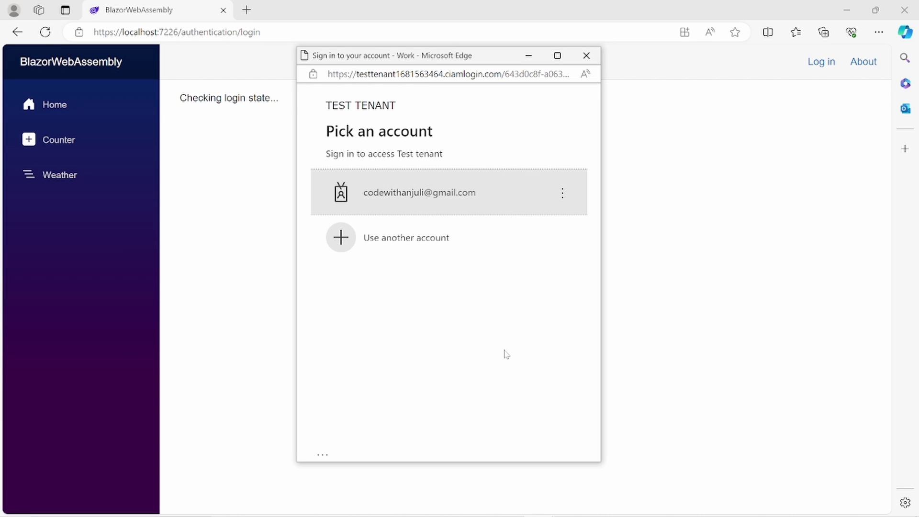
pyautogui.click(558, 55)
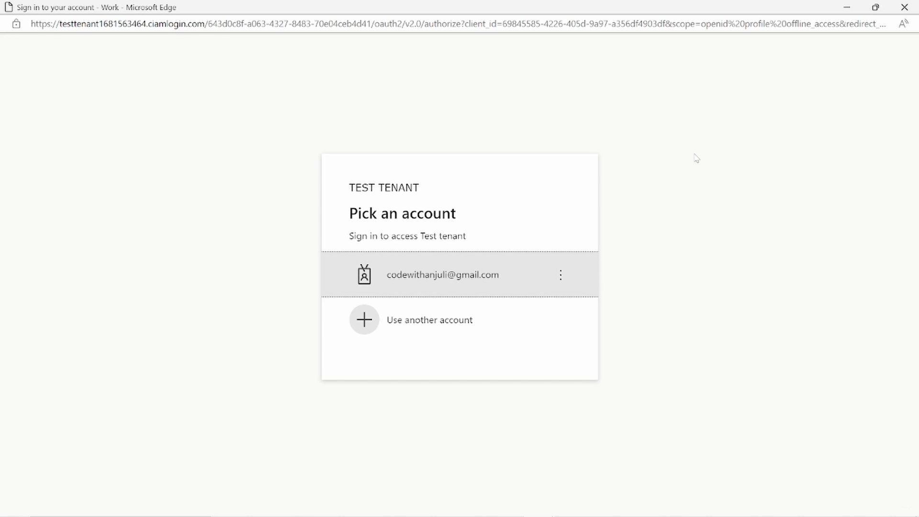
# Close the sign-in popup and reopen Company branding under User experiences
pyautogui.click(904, 7)
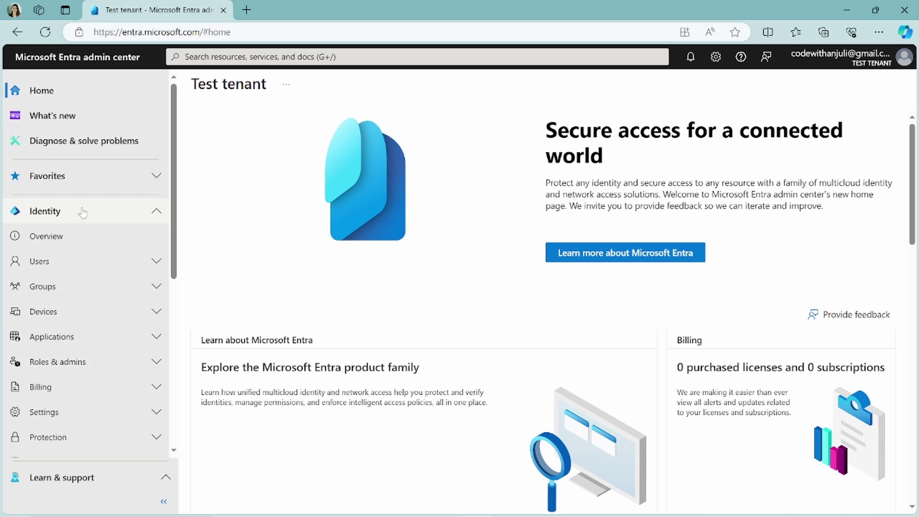
pyautogui.scroll(-2, 82, 220)
pyautogui.scroll(-1, 77, 344)
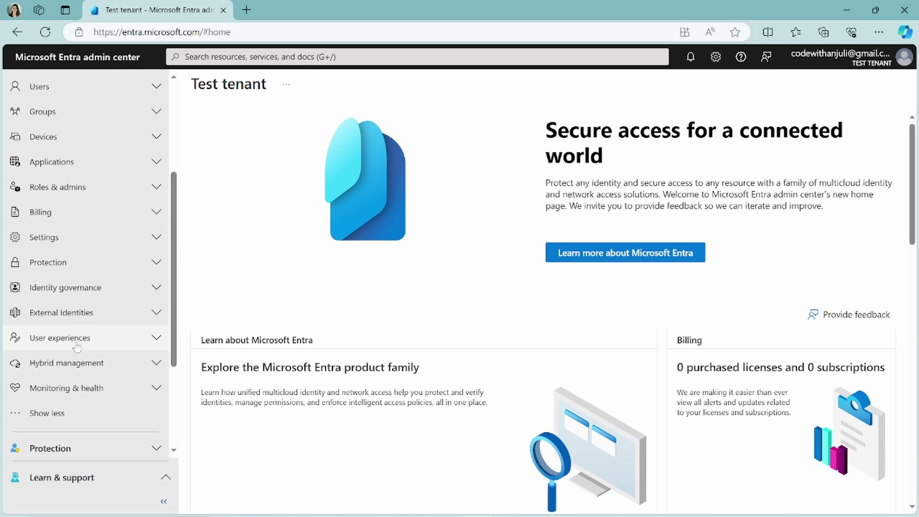
pyautogui.click(78, 341)
pyautogui.click(82, 362)
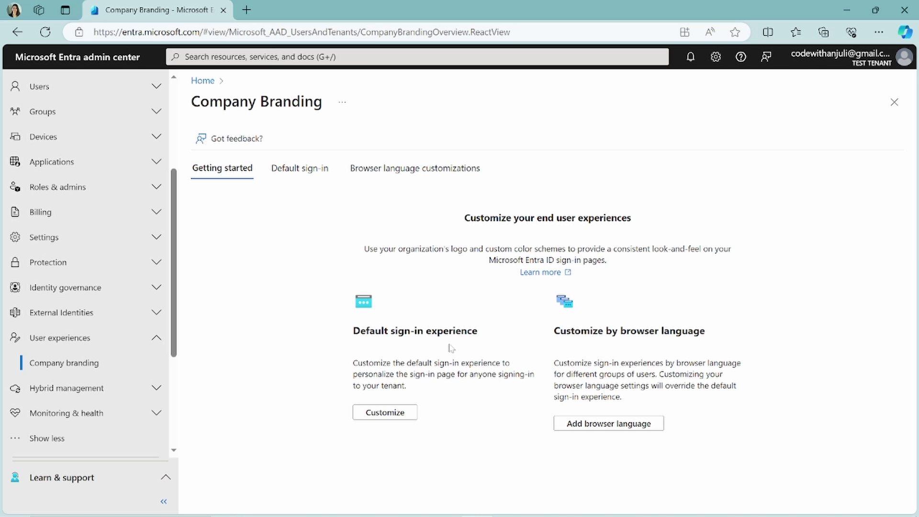
# Start customizing the default sign-in and upload LogoCodeWithAnjuli.png as the favicon
pyautogui.click(388, 412)
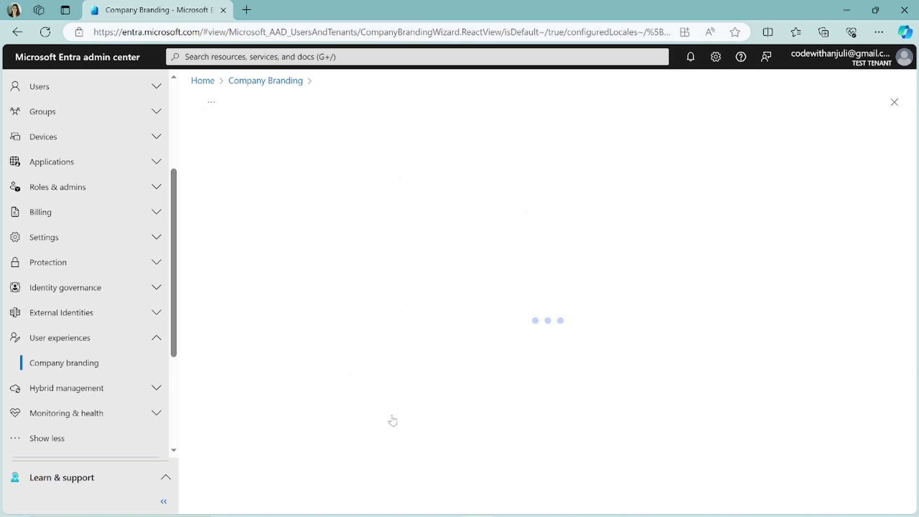
pyautogui.scroll(-5, 680, 234)
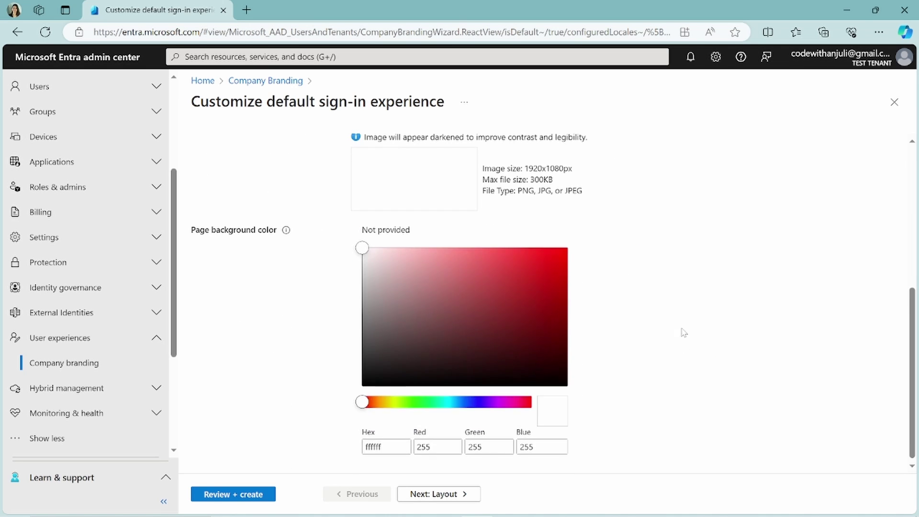
pyautogui.scroll(10, 685, 368)
pyautogui.click(244, 145)
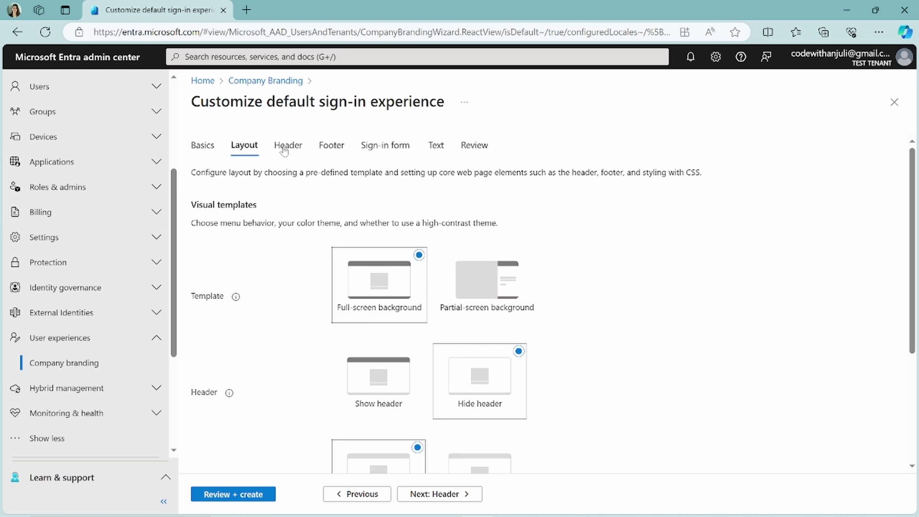
pyautogui.click(287, 145)
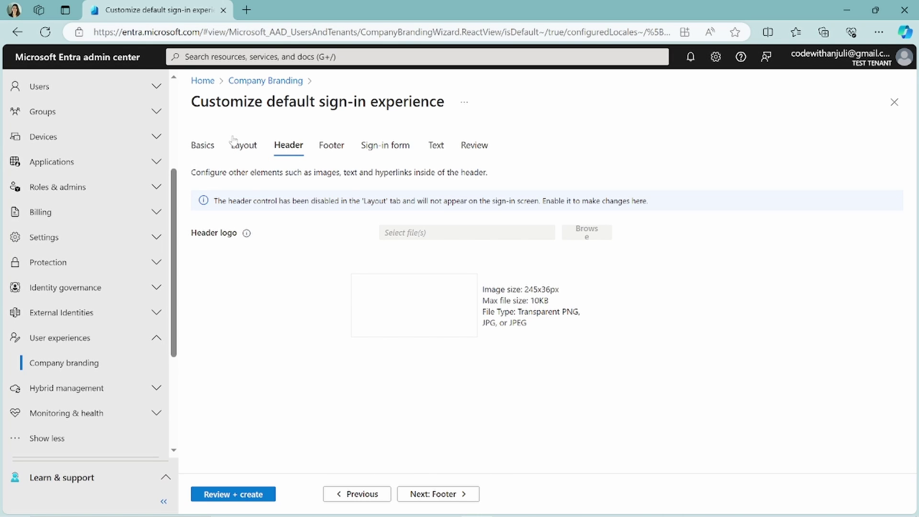
pyautogui.click(203, 145)
pyautogui.scroll(2, 498, 176)
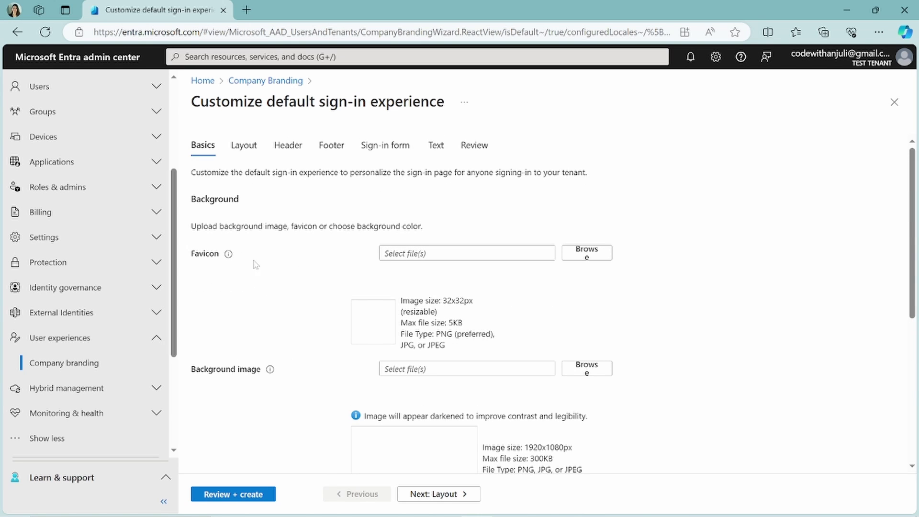
pyautogui.click(587, 252)
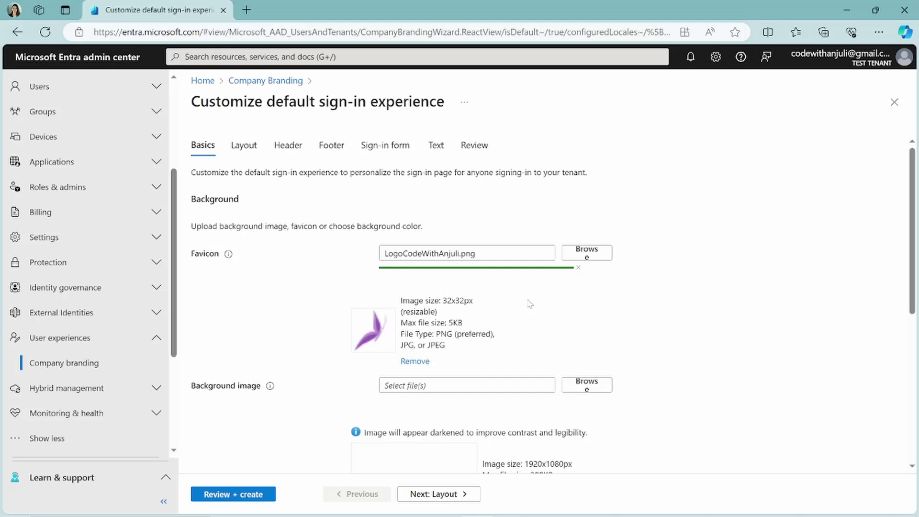
# Set the page background color to light pink #fccafc
pyautogui.scroll(-2, 529, 303)
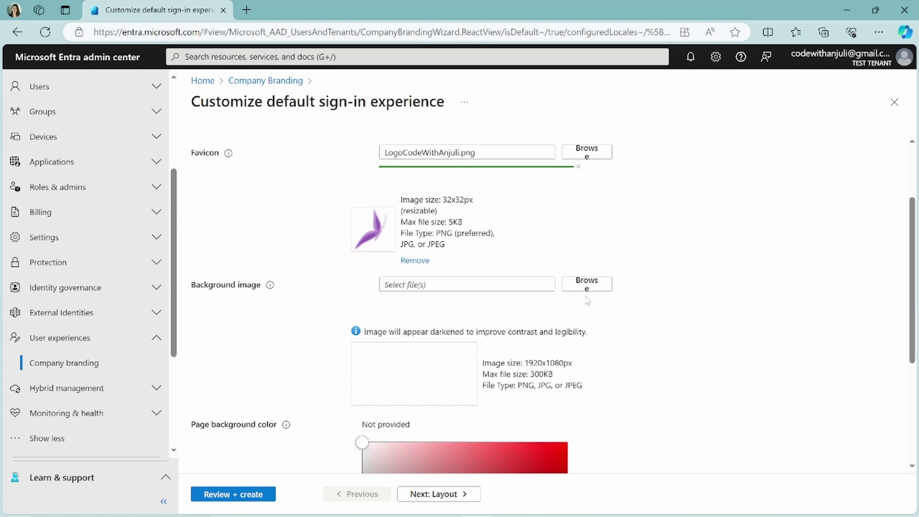
pyautogui.scroll(1, 652, 250)
pyautogui.scroll(-3, 653, 250)
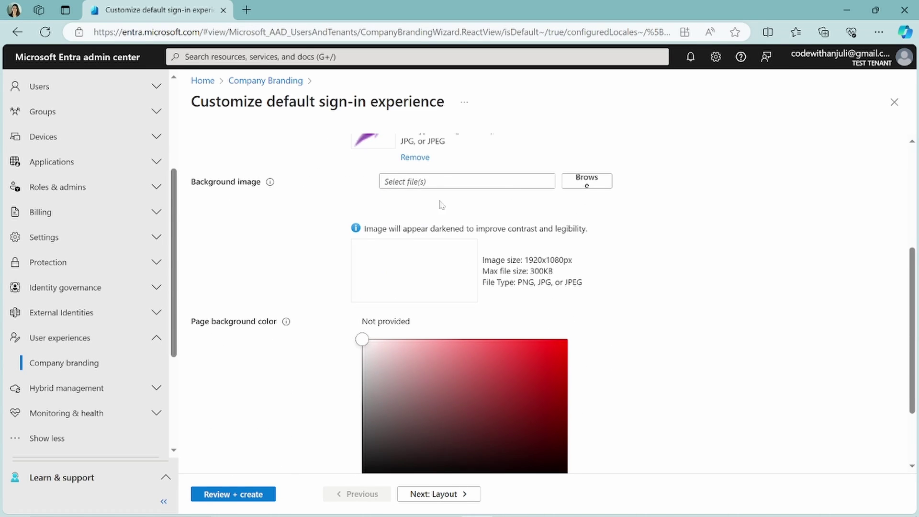
pyautogui.scroll(-2, 415, 332)
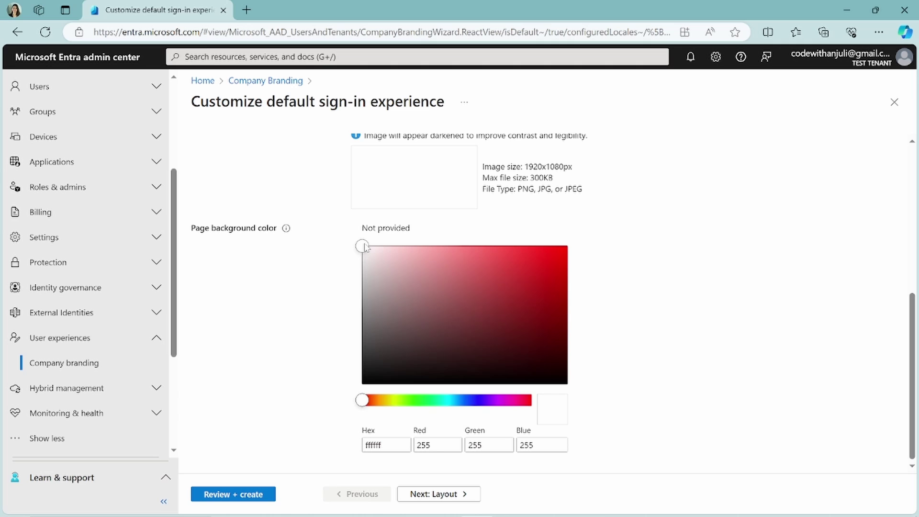
pyautogui.click(363, 248)
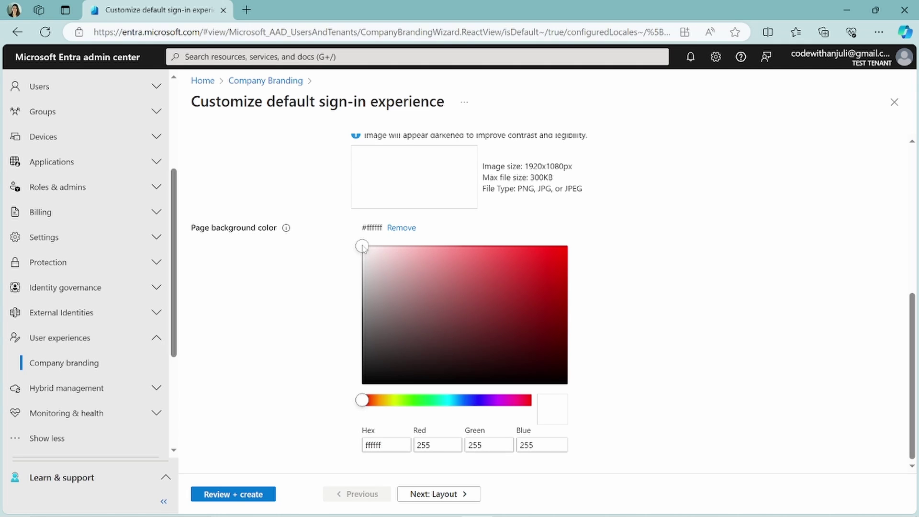
pyautogui.moveTo(363, 248); pyautogui.dragTo(403, 247)
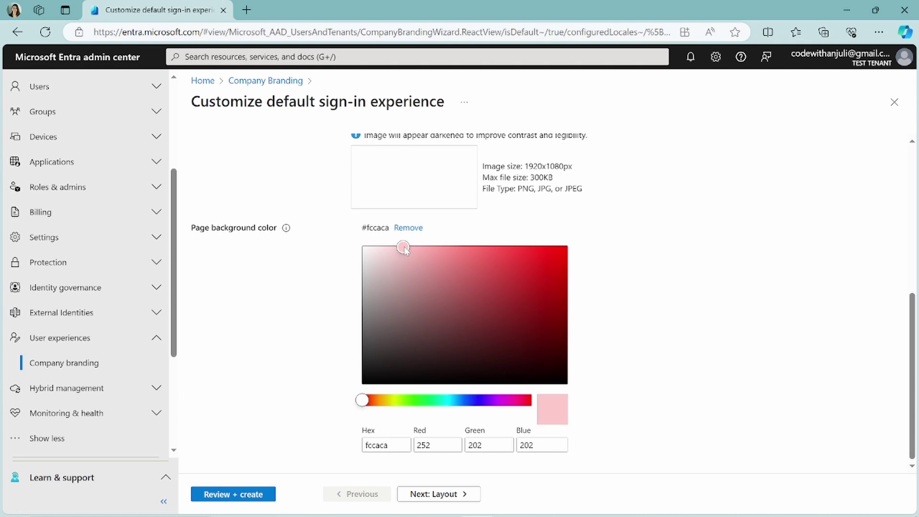
pyautogui.moveTo(364, 400); pyautogui.dragTo(503, 400)
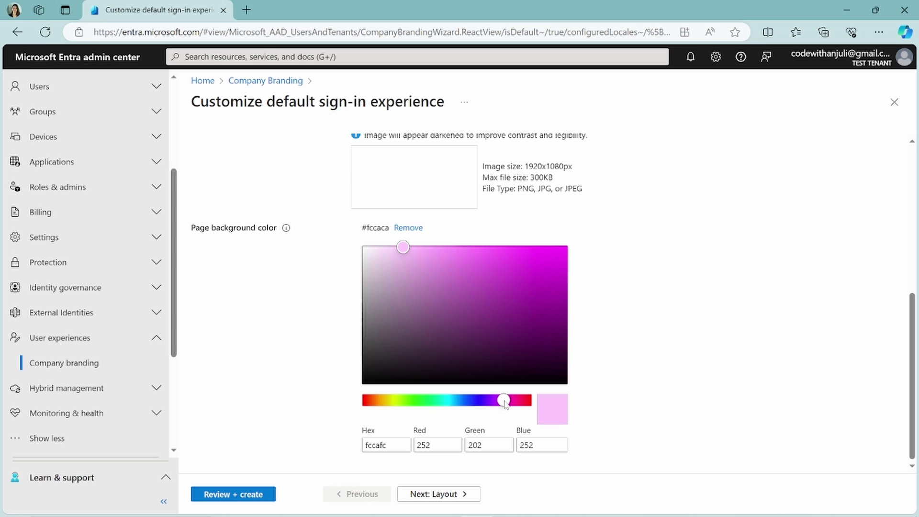
# On Layout, select the Show header card and open the Custom CSS reference guide
pyautogui.click(461, 494)
pyautogui.scroll(2, 493, 412)
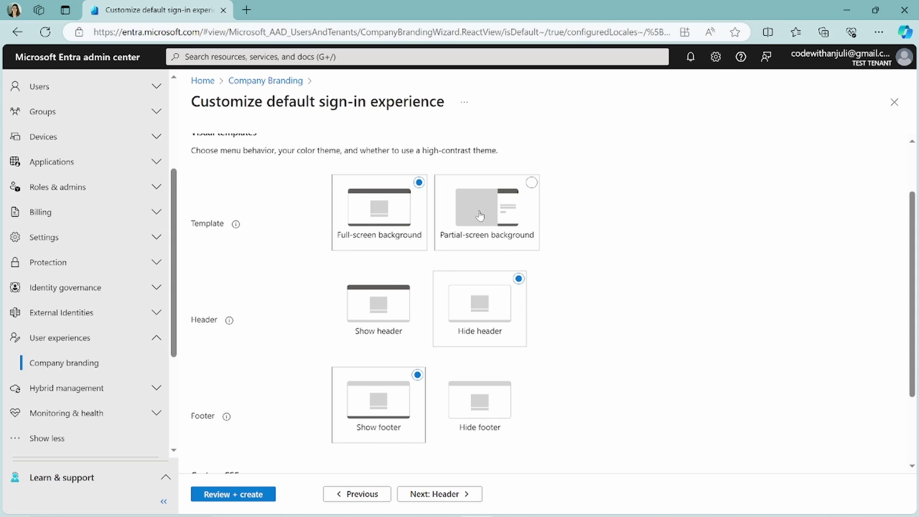
pyautogui.click(390, 308)
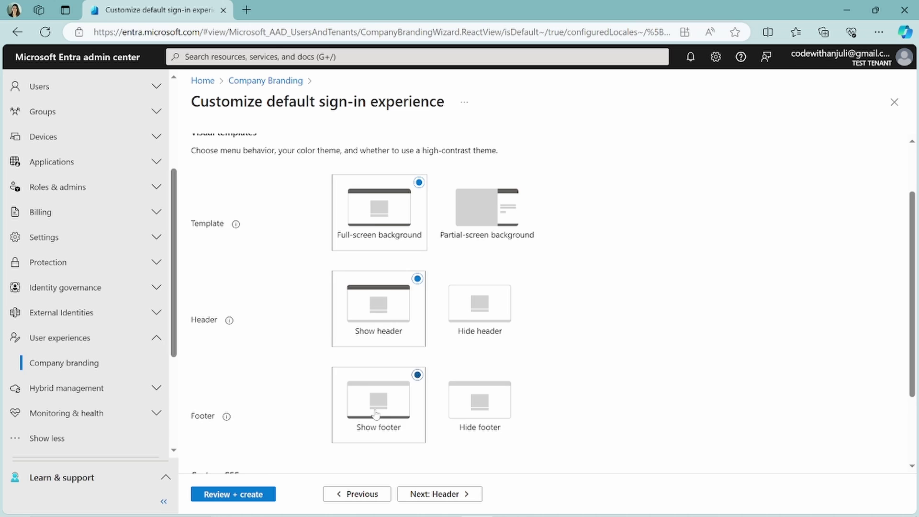
pyautogui.scroll(-2, 388, 431)
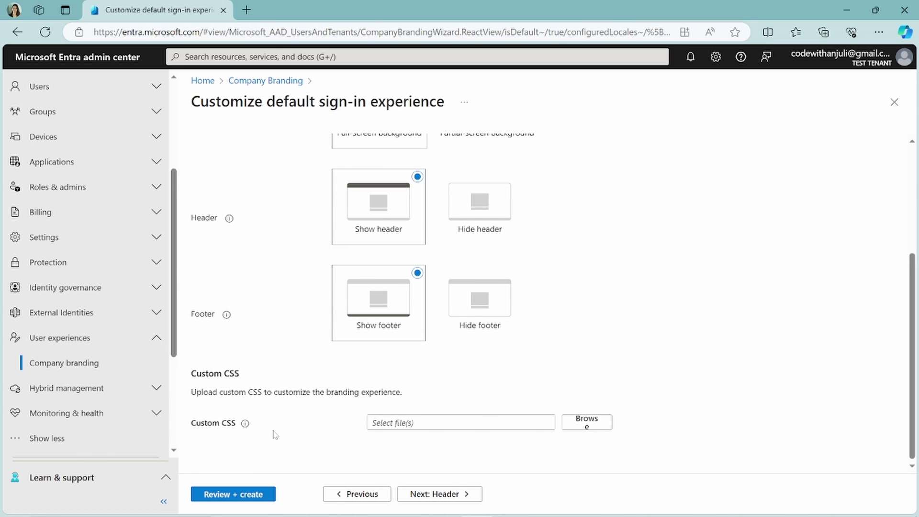
pyautogui.click(245, 423)
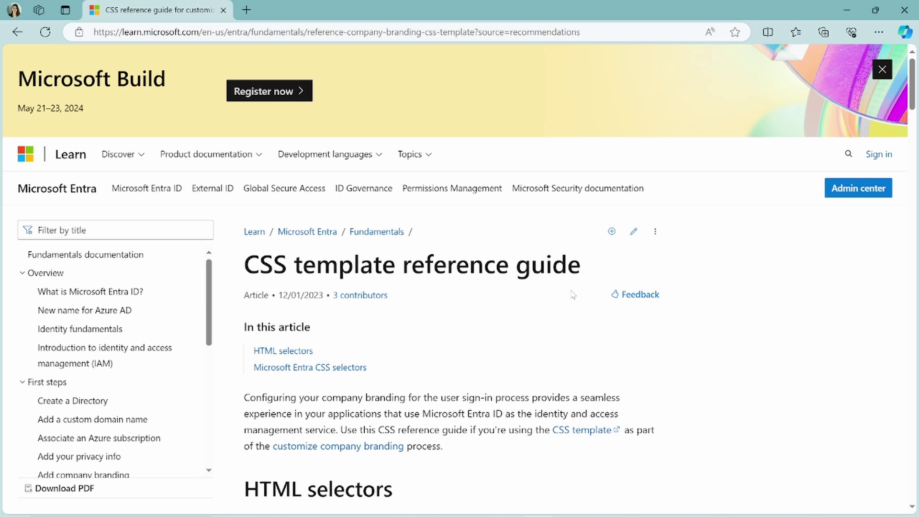
# Read the CSS selectors from .ext-header-logo down to .ext-sign-in-box and .ext-title
pyautogui.scroll(-10, 572, 295)
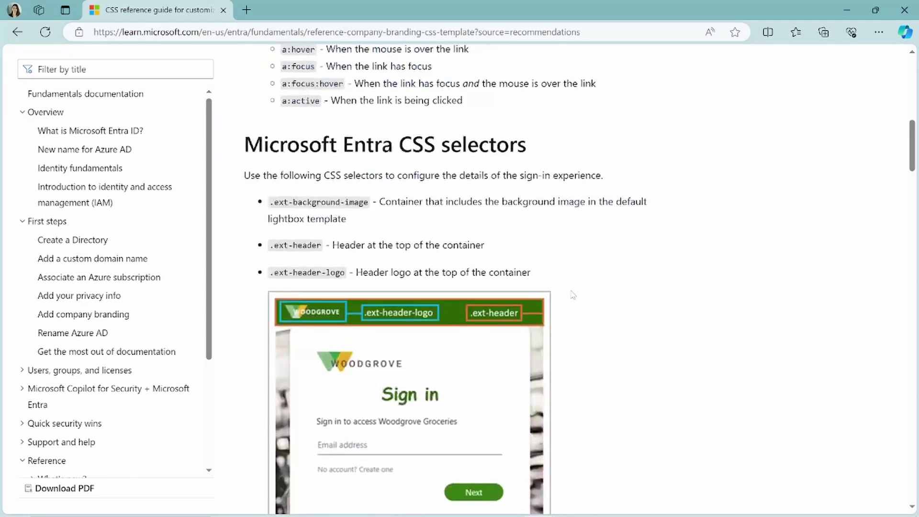
pyautogui.scroll(-3, 395, 228)
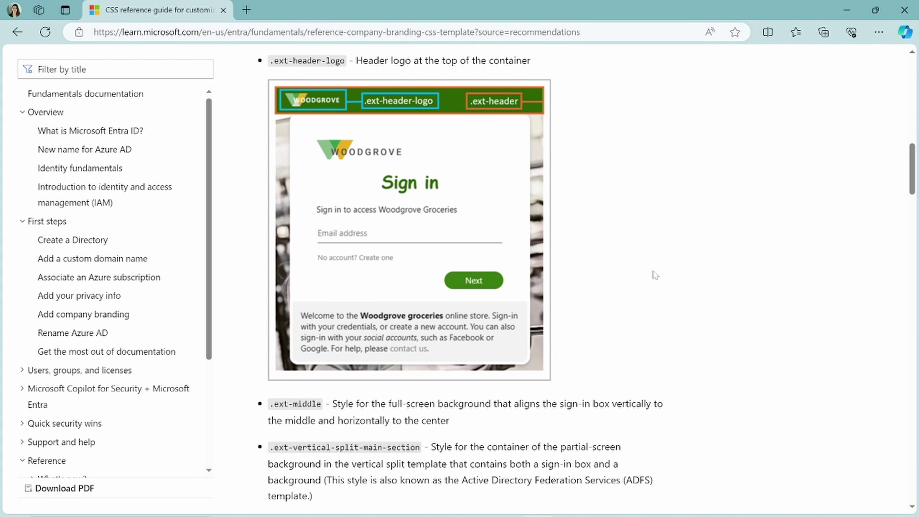
pyautogui.scroll(3, 270, 207)
pyautogui.moveTo(270, 207); pyautogui.dragTo(348, 203)
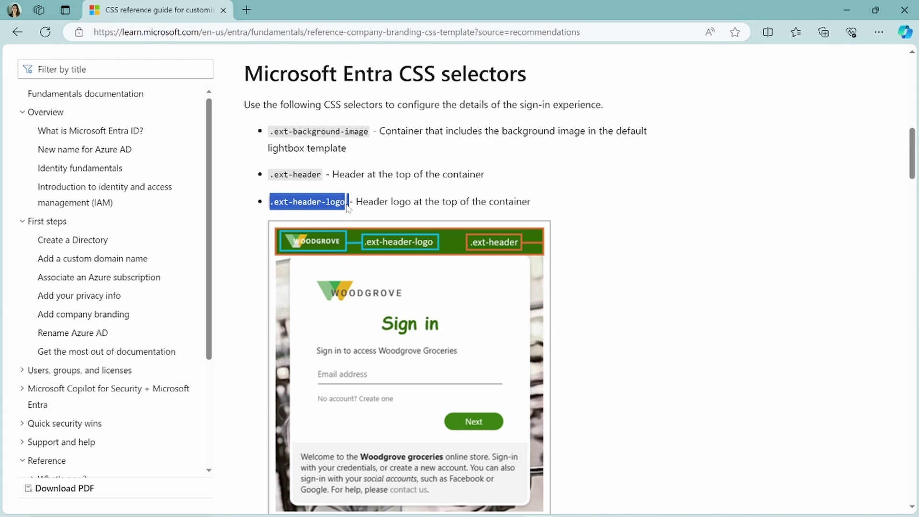
pyautogui.click(454, 237)
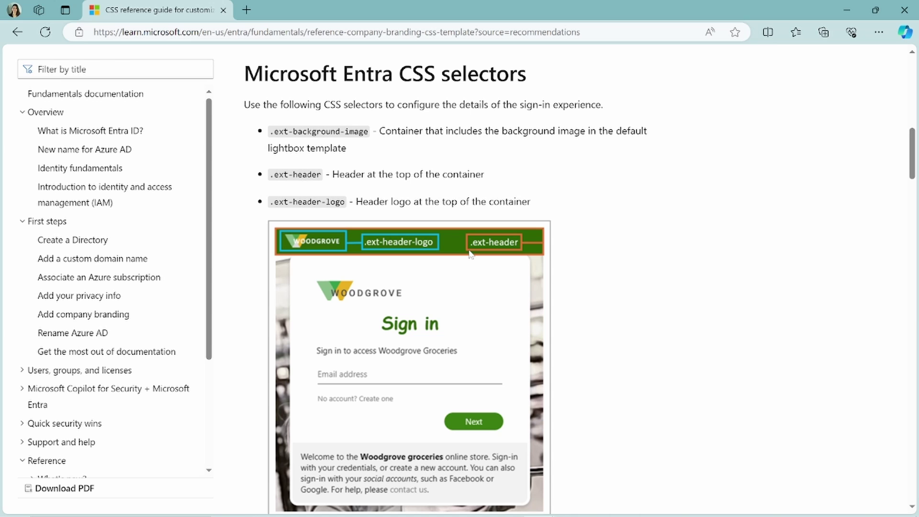
pyautogui.scroll(-10, 535, 264)
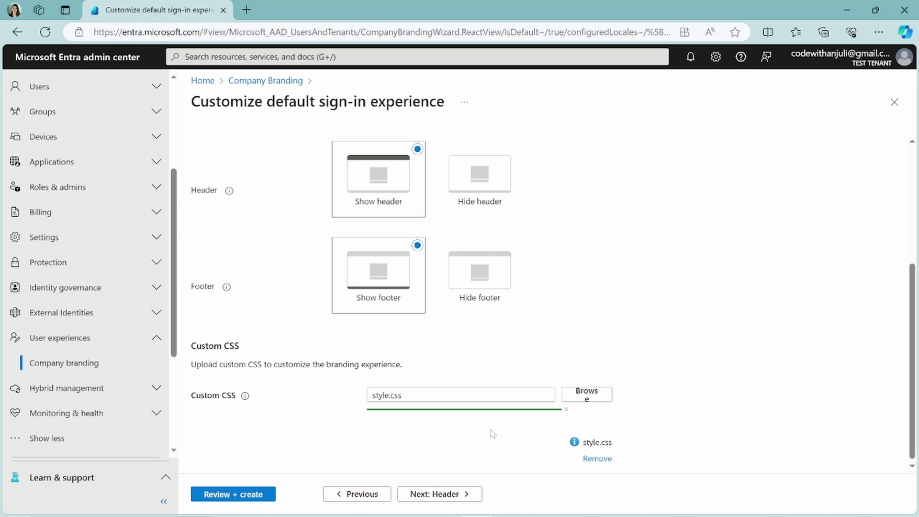
# Upload CodeWithAnjuliLogo.png as the header logo and hide the footer's Terms of Use link
pyautogui.click(460, 498)
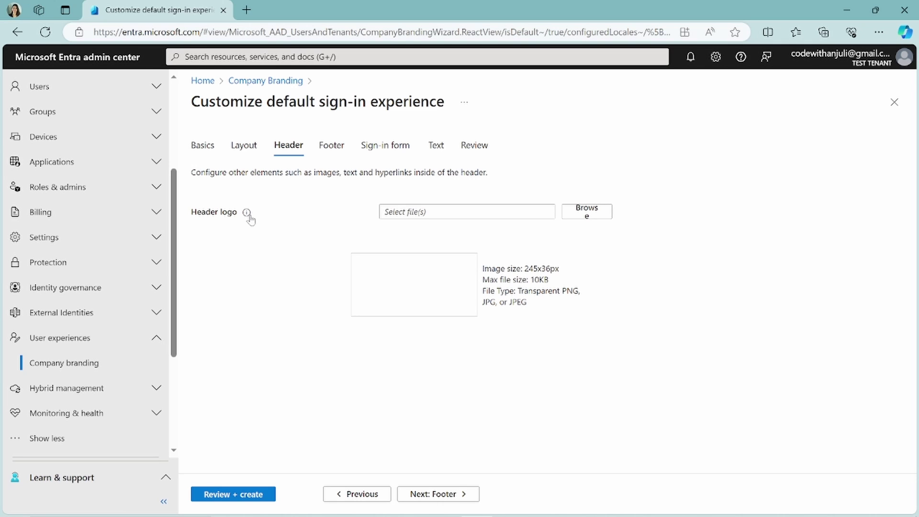
pyautogui.click(583, 213)
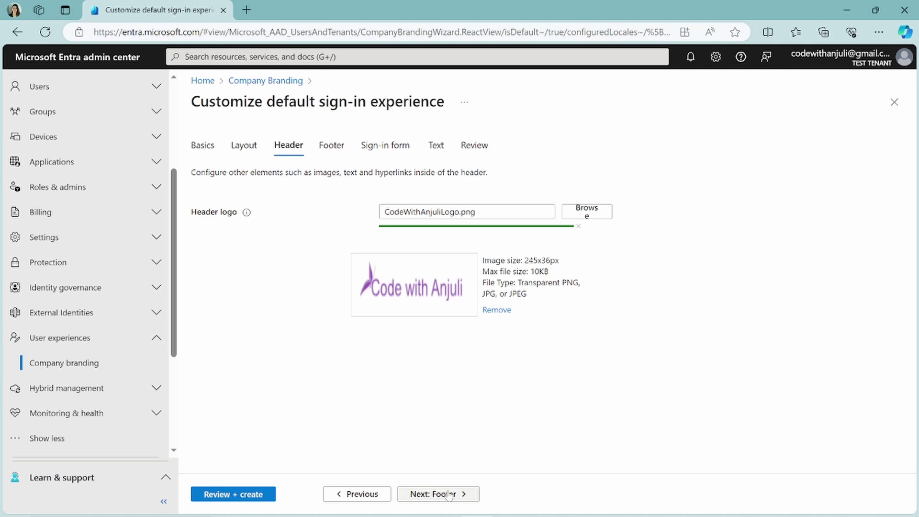
pyautogui.click(449, 495)
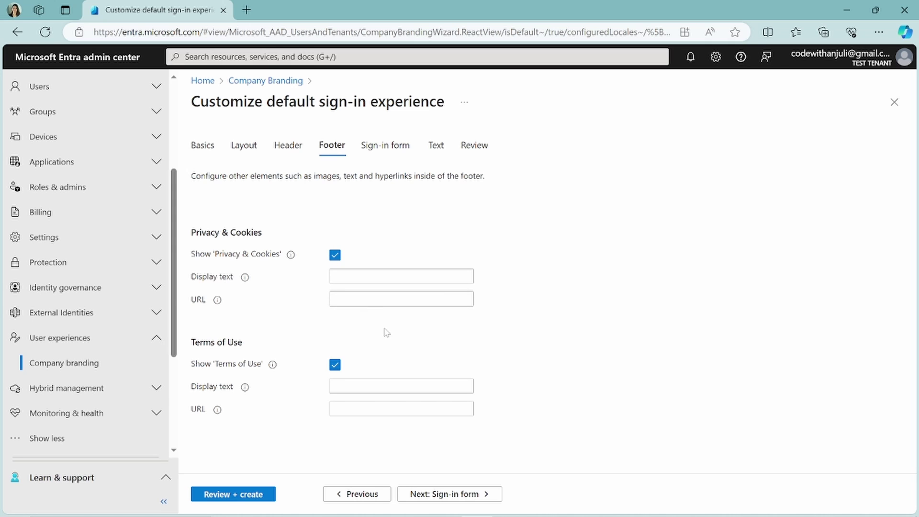
pyautogui.click(336, 365)
# Upload CodeWithAnjuliLogo.png as the sign-in form's banner logo
pyautogui.click(392, 149)
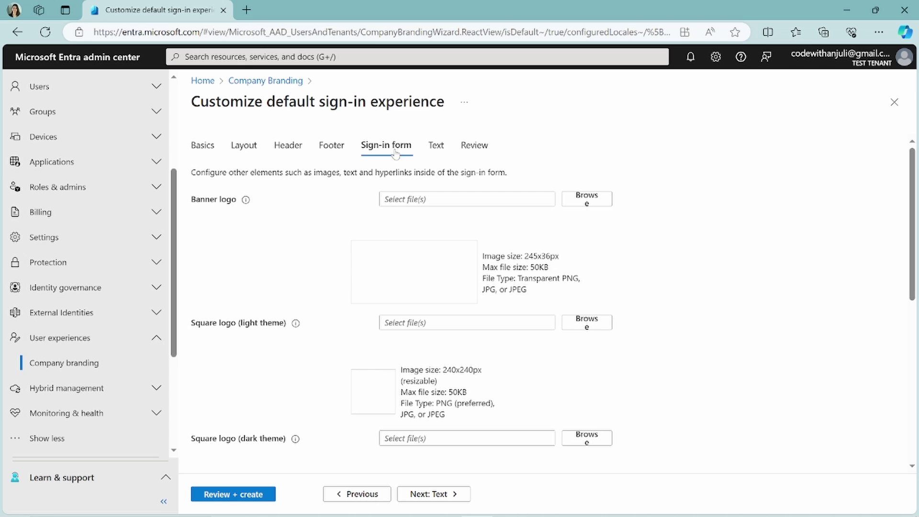
pyautogui.scroll(-1, 517, 225)
pyautogui.scroll(1, 516, 225)
pyautogui.click(587, 206)
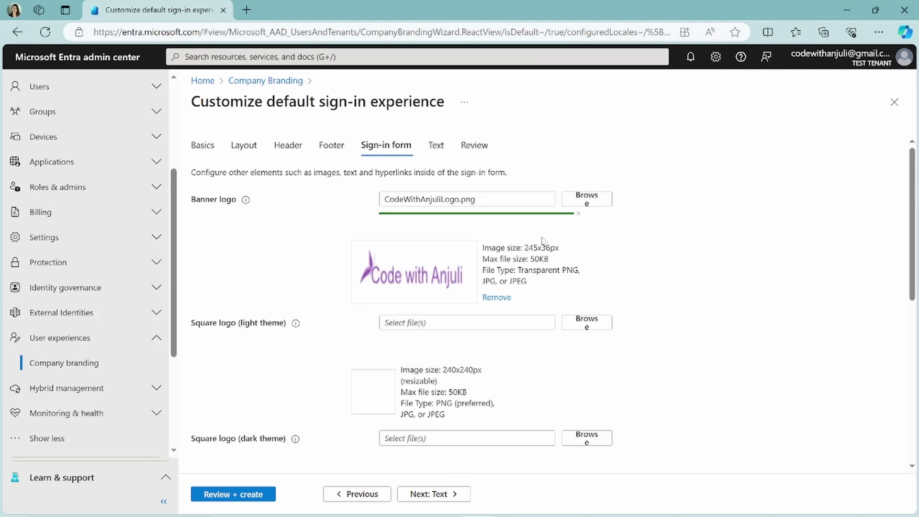
pyautogui.scroll(-5, 594, 305)
pyautogui.scroll(1, 594, 305)
pyautogui.scroll(3, 505, 261)
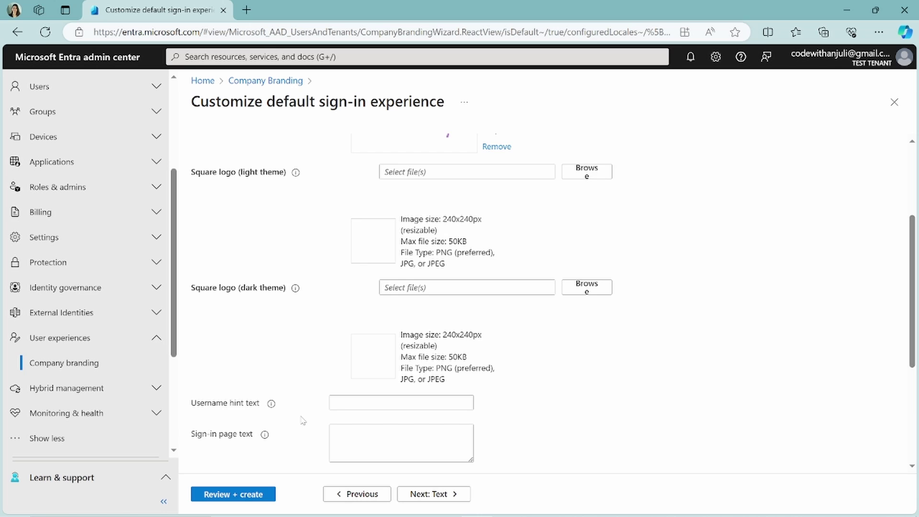
pyautogui.scroll(-4, 502, 302)
pyautogui.scroll(5, 498, 310)
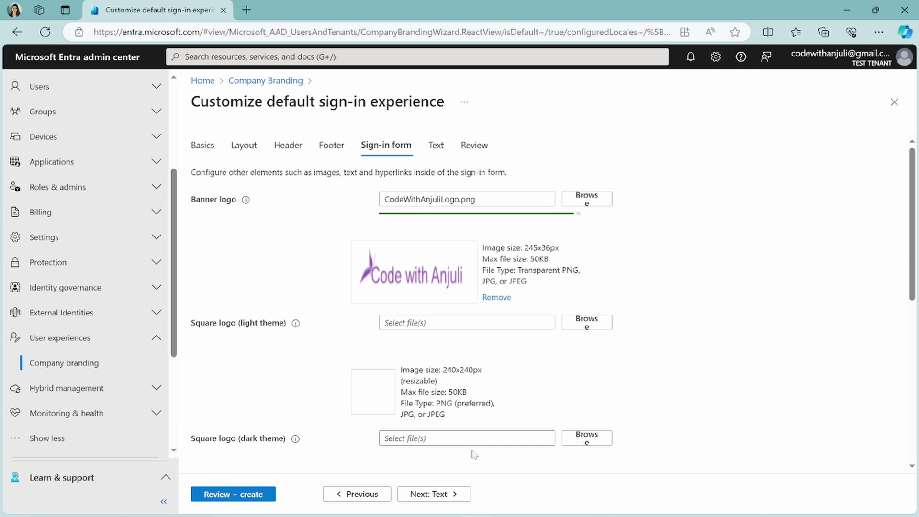
pyautogui.click(436, 494)
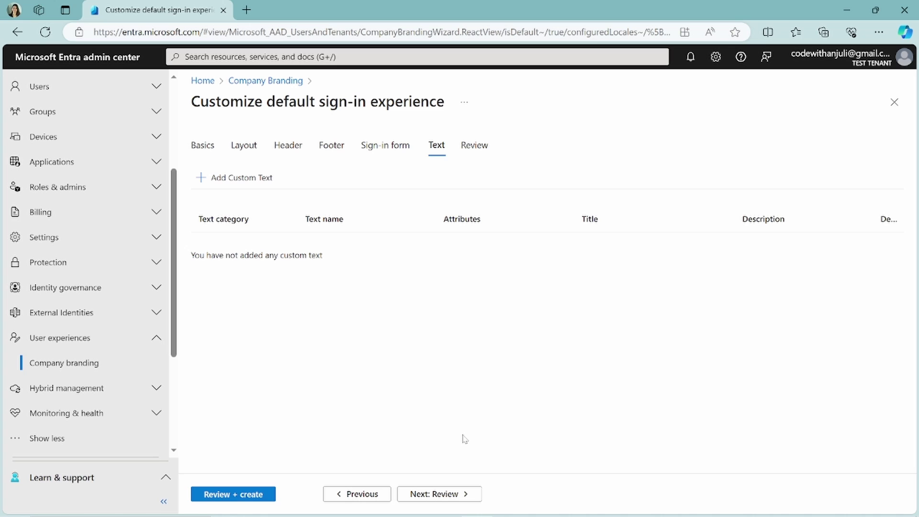
# Add custom Sign in text titled 'Sign in and stuff' with description 'sign in better'
pyautogui.click(259, 178)
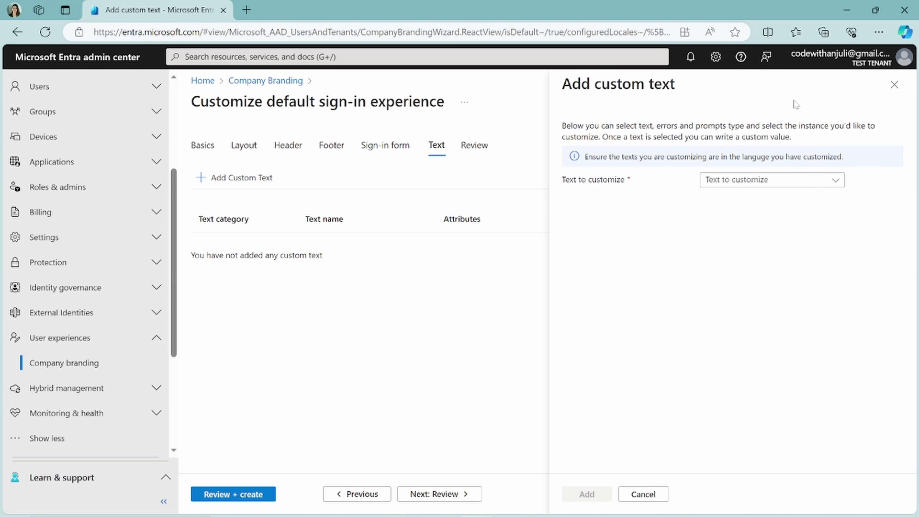
pyautogui.click(808, 181)
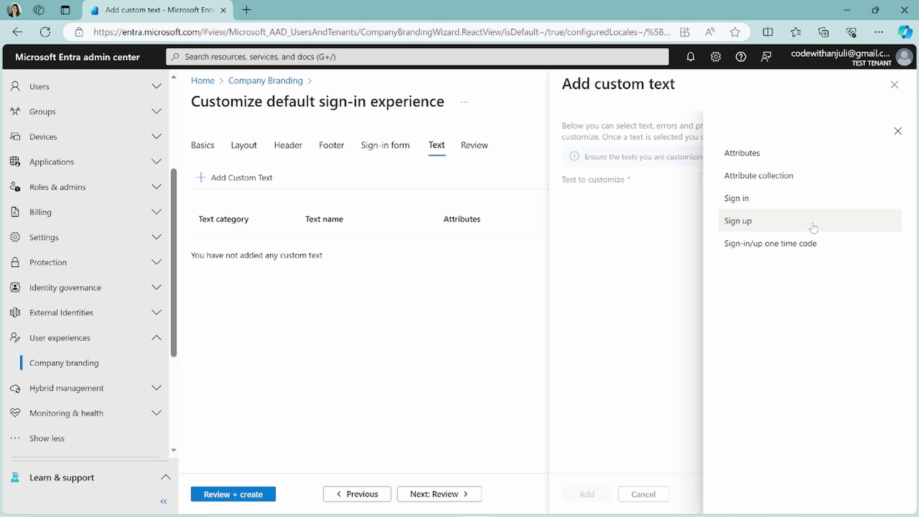
pyautogui.click(812, 197)
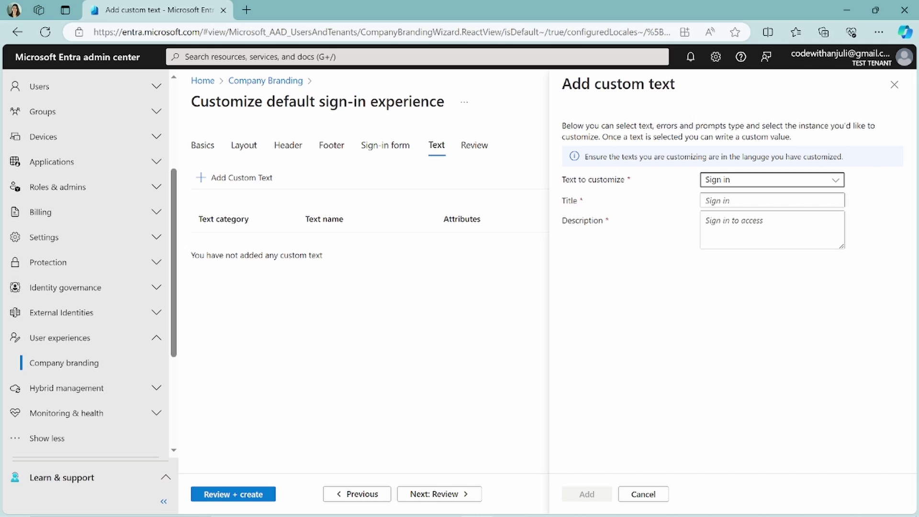
pyautogui.click(772, 200)
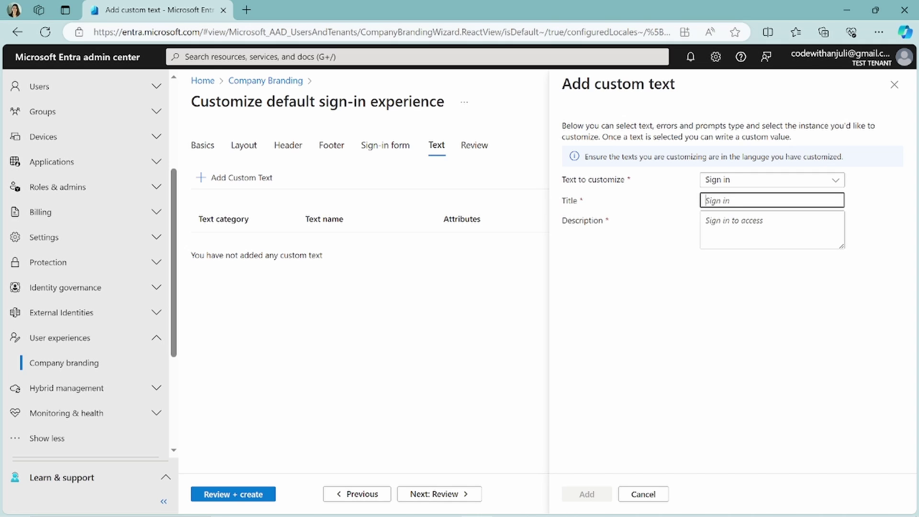
pyautogui.write('Sign ')
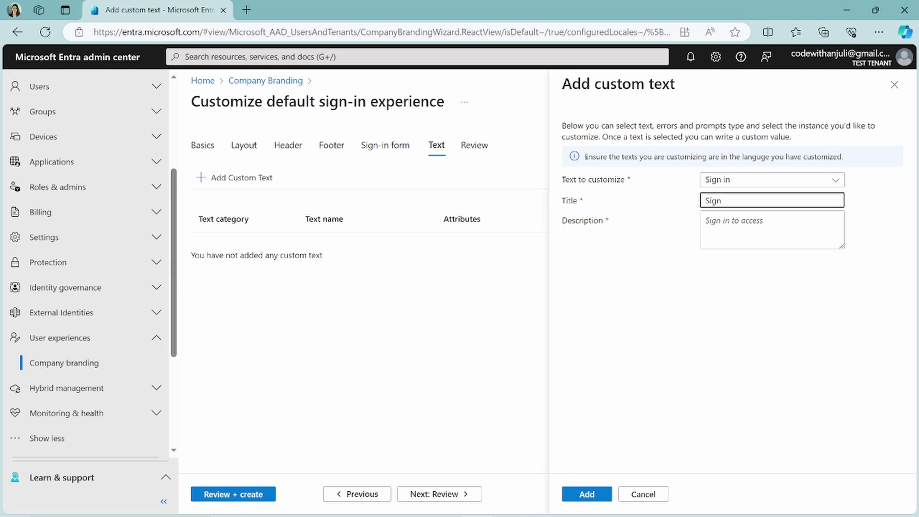
pyautogui.write('in and stuff')
pyautogui.click(706, 221)
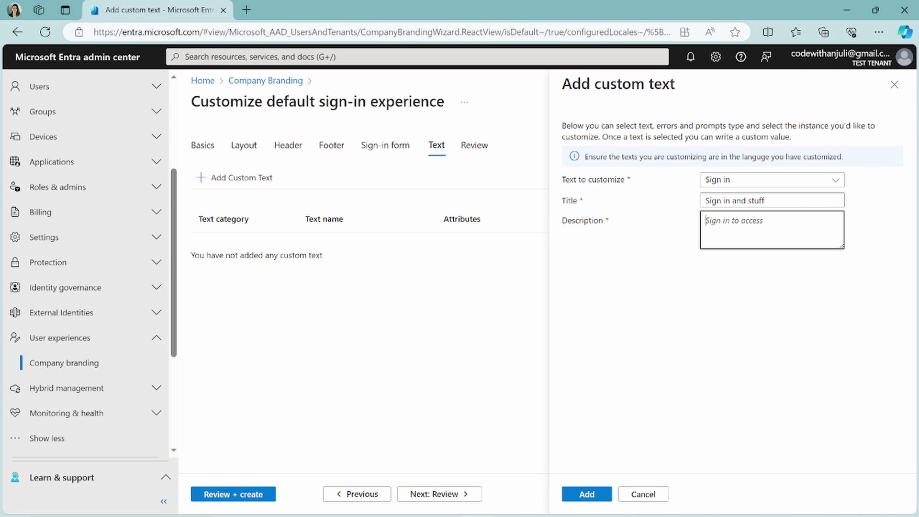
pyautogui.write('sign in better')
pyautogui.click(586, 493)
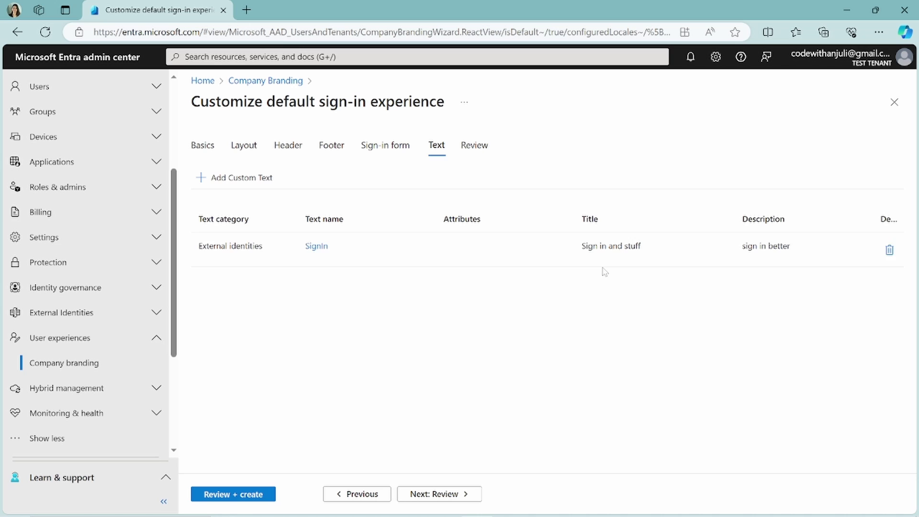
# Review the branding summary and create the default sign-in branding
pyautogui.click(468, 145)
pyautogui.scroll(-7, 454, 281)
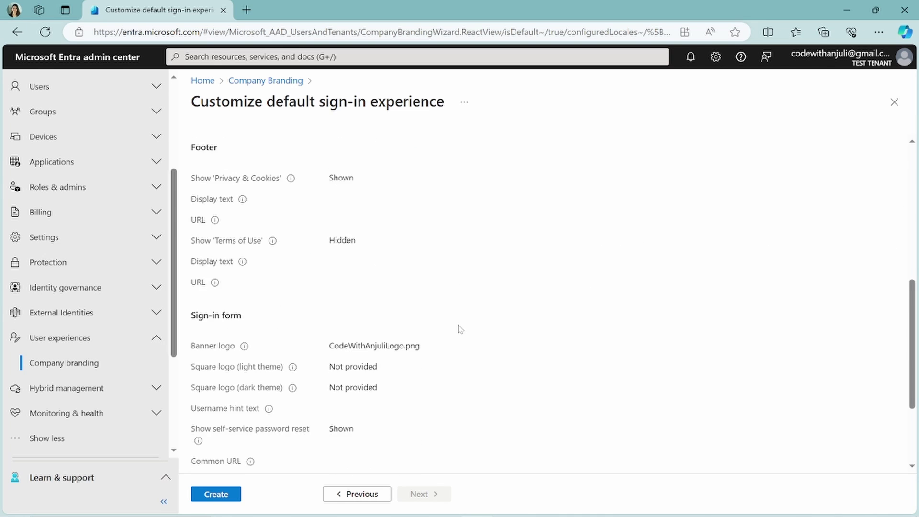
pyautogui.scroll(-3, 459, 331)
pyautogui.click(214, 495)
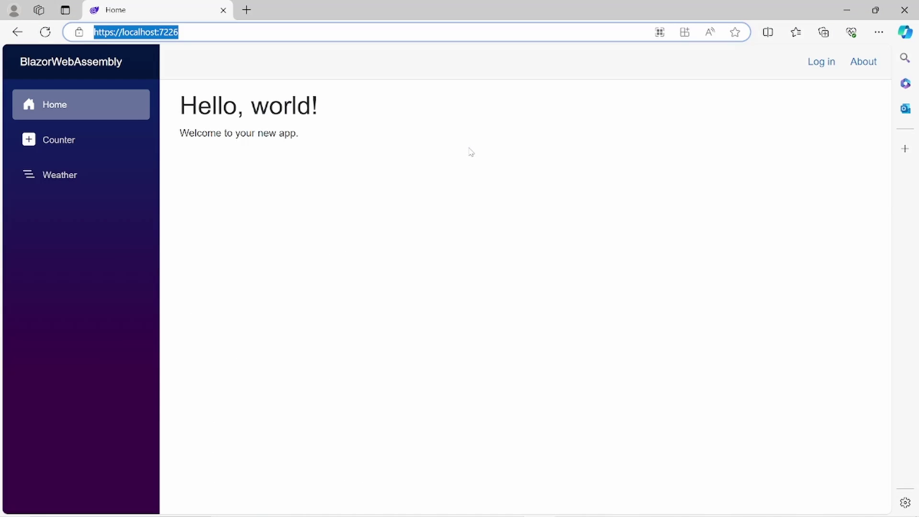
# Log in from the app's top bar and maximize the sign-in popup window
pyautogui.click(821, 62)
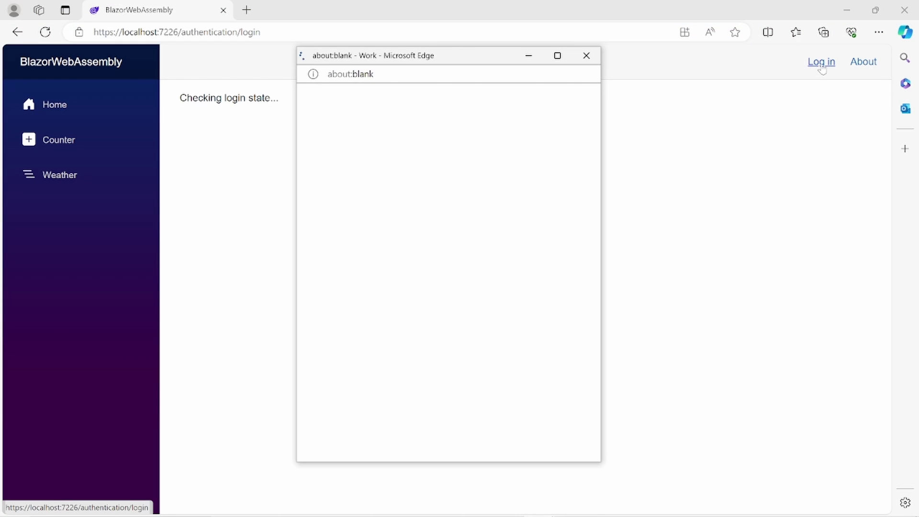
pyautogui.click(557, 55)
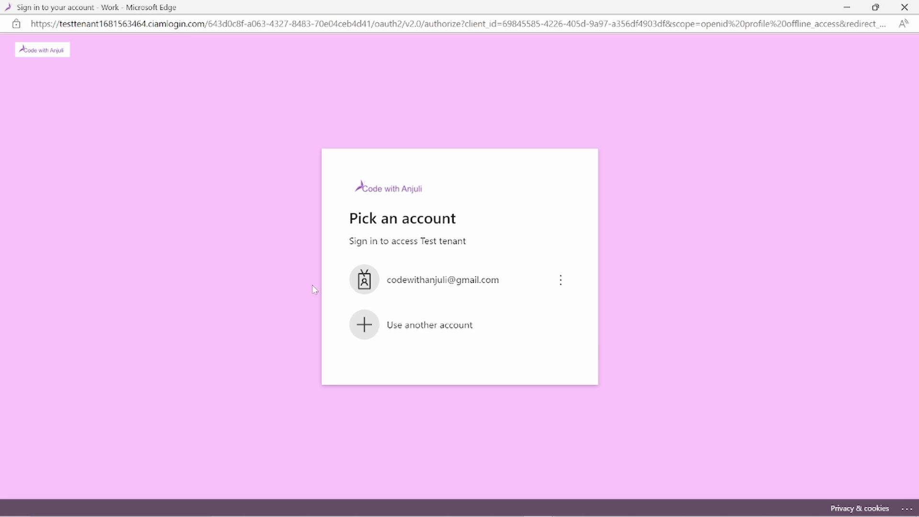
# Choose 'Use another account' and highlight the 'Sign in and stuff' page title
pyautogui.click(360, 326)
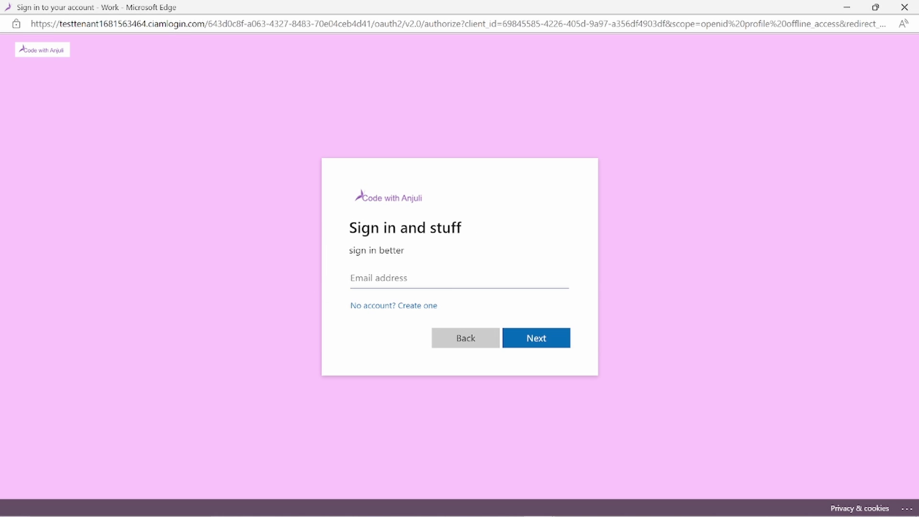
pyautogui.moveTo(348, 228); pyautogui.dragTo(476, 228)
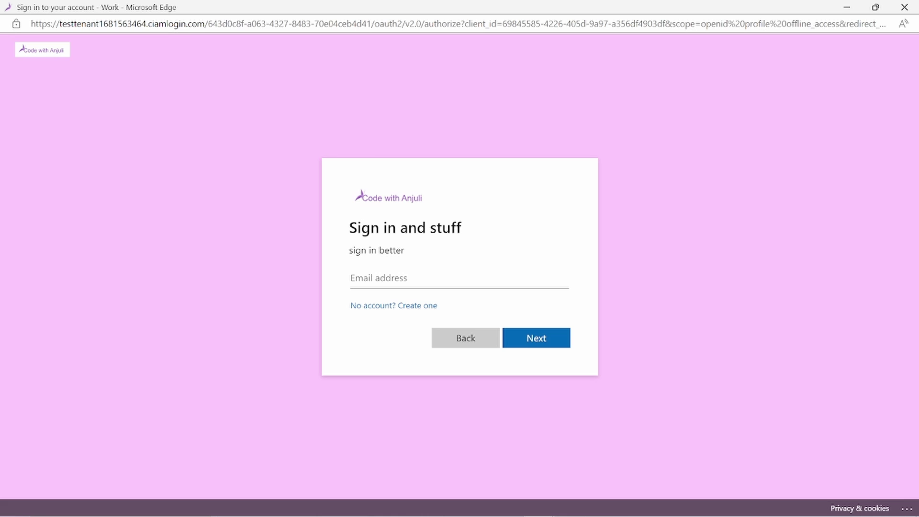